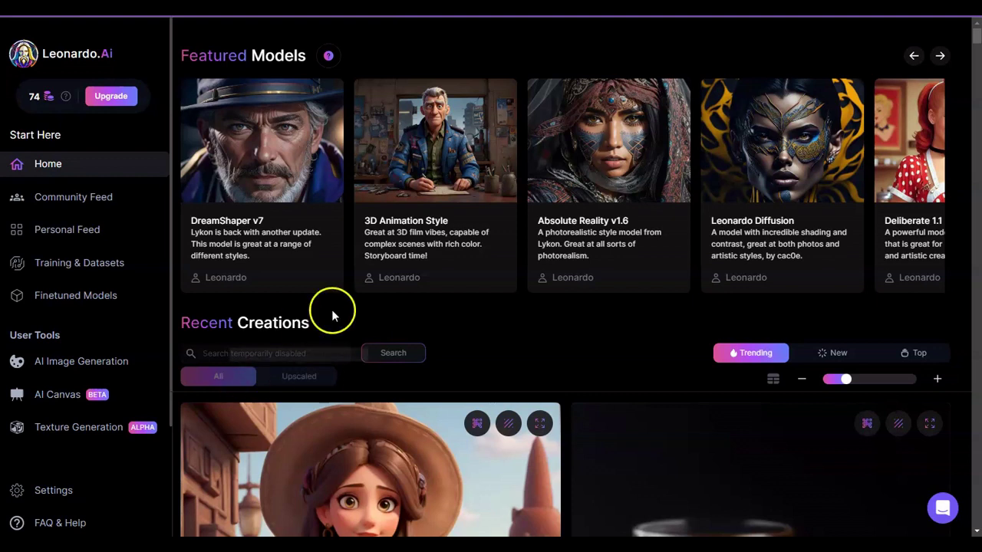
Step: Examine the 3D Animation Style model's details and the sample images created with it, including the woman in the hat
click(436, 228)
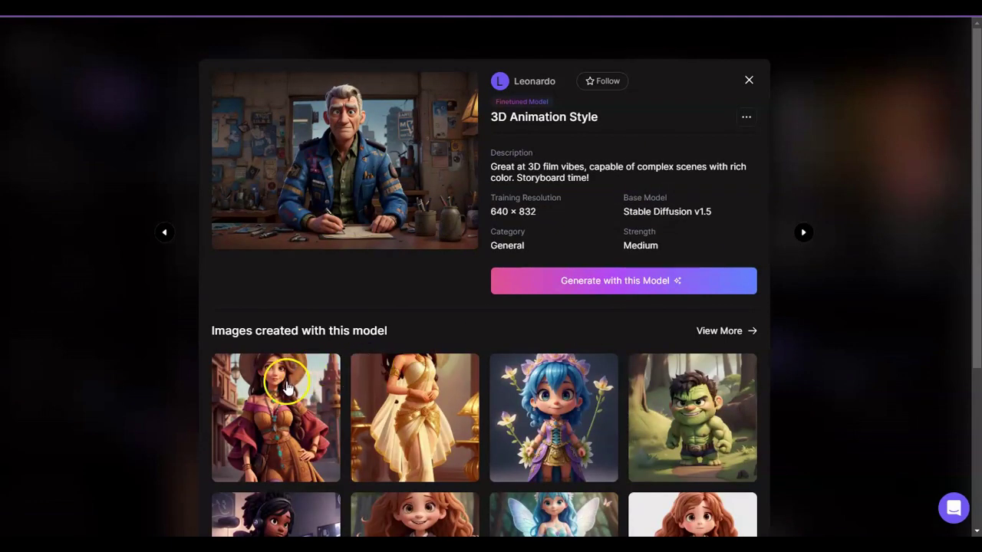
click(246, 409)
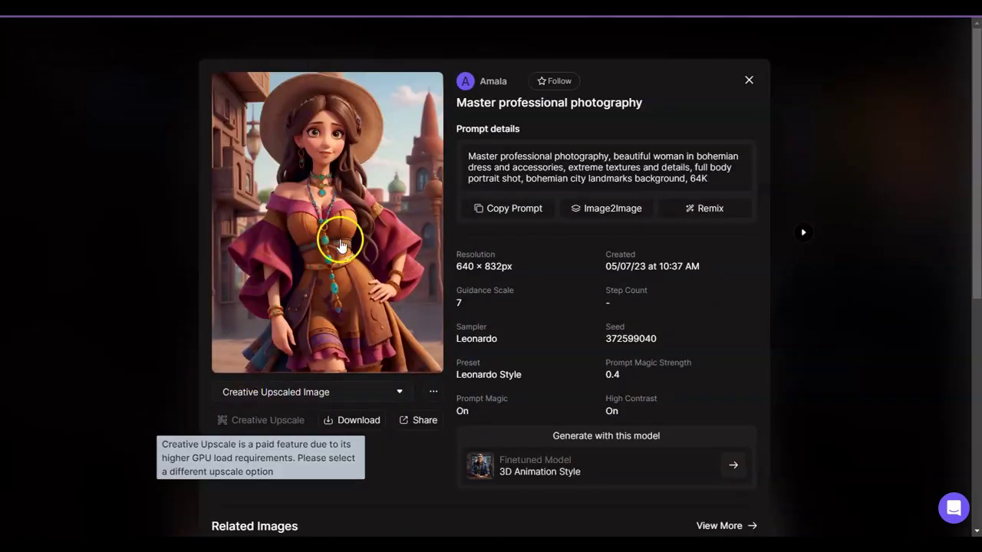
click(748, 80)
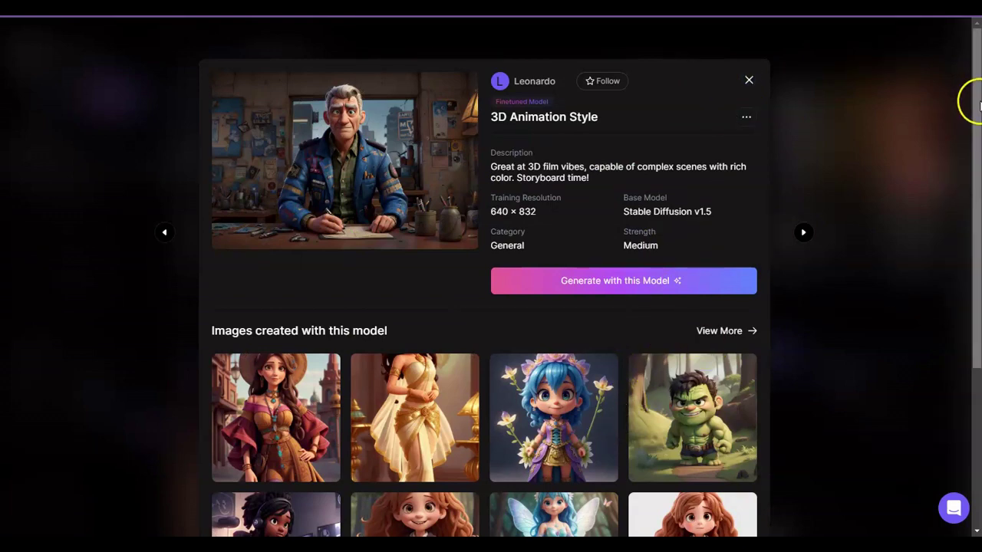
scroll(974, 102, down, 2)
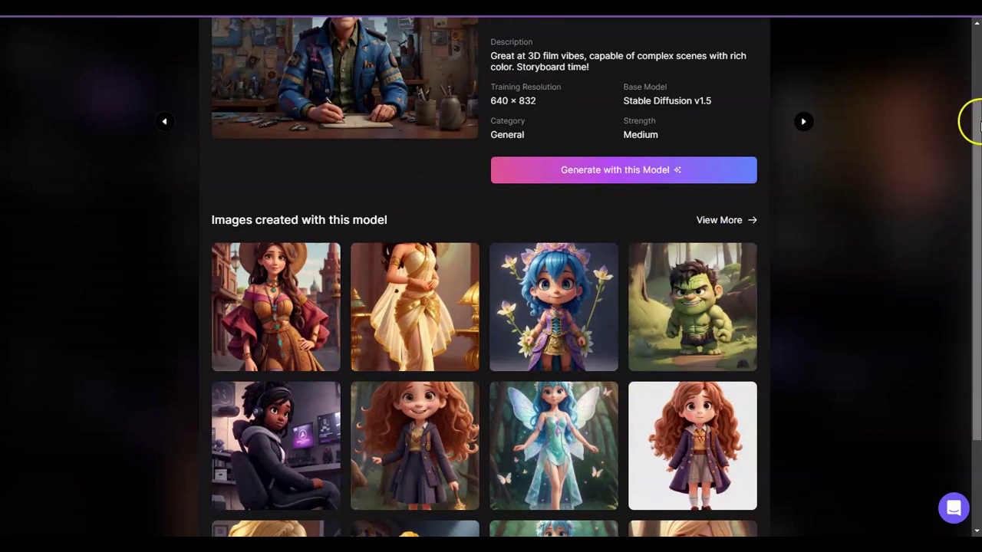
scroll(970, 122, down, 2)
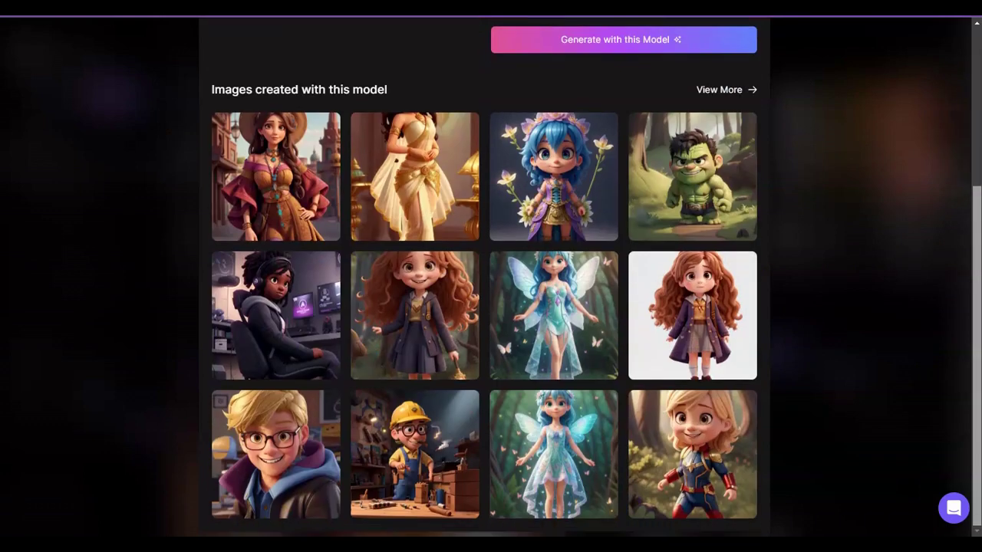
scroll(971, 115, up, 4)
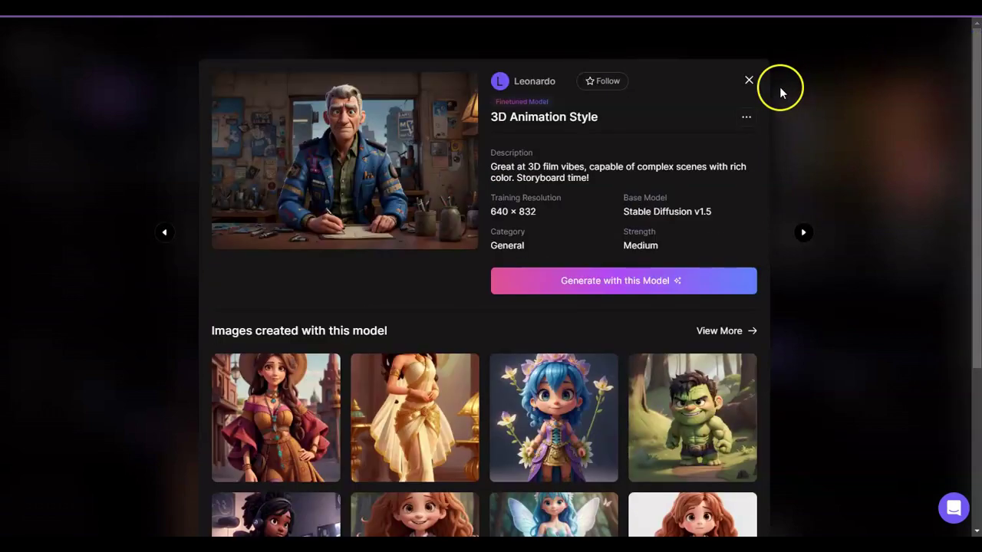
click(748, 79)
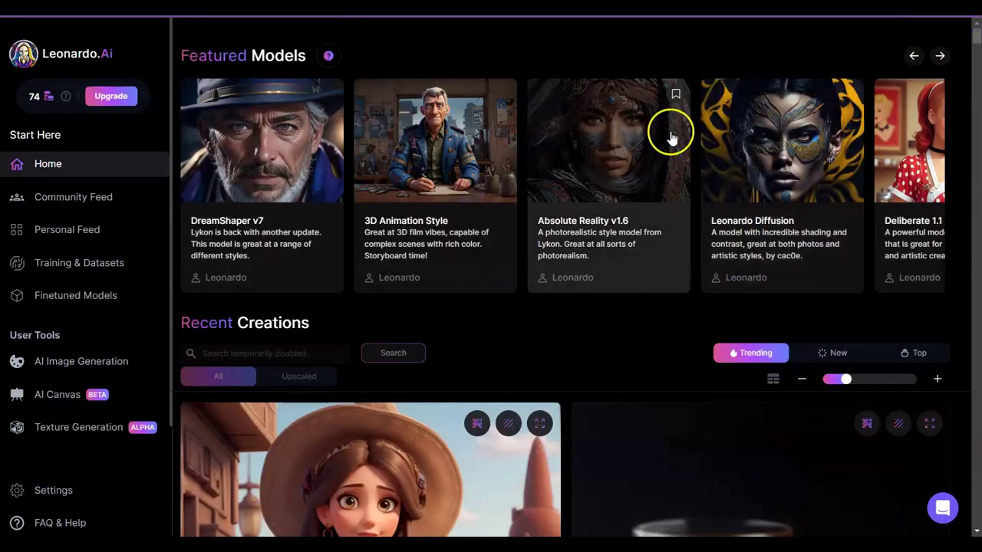
Step: Review the Absolute Reality v1.6 model's details and its gallery of sample images
click(625, 143)
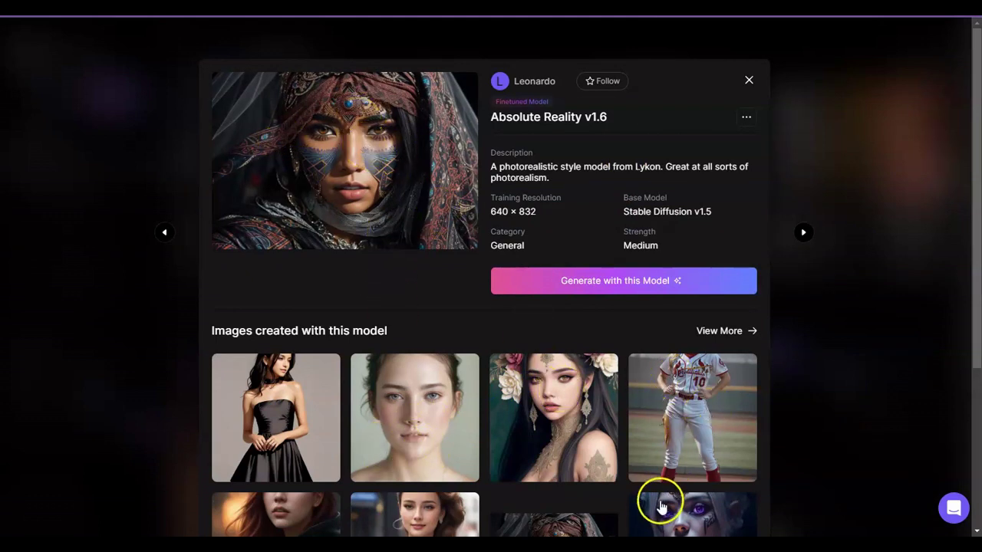
scroll(971, 101, down, 3)
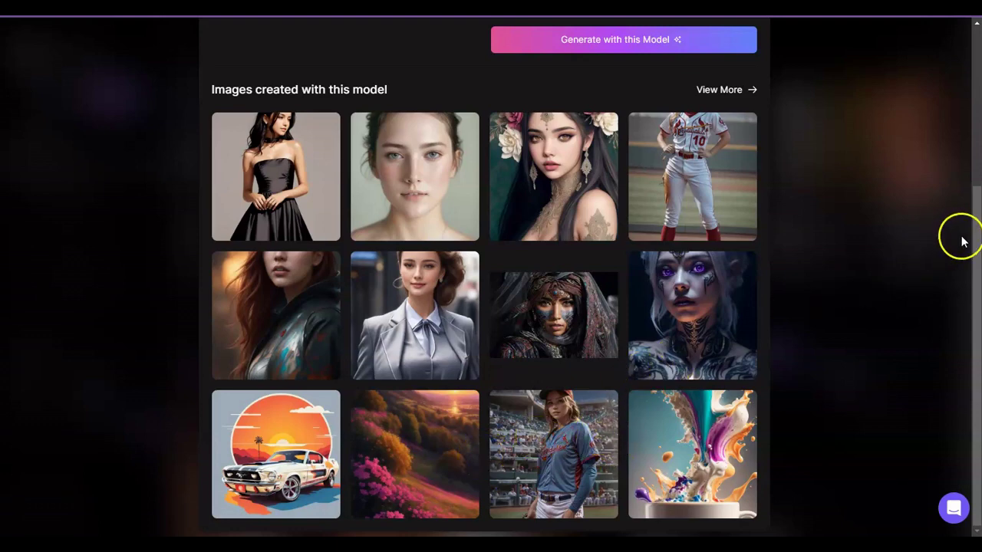
drag(978, 230, 978, 61)
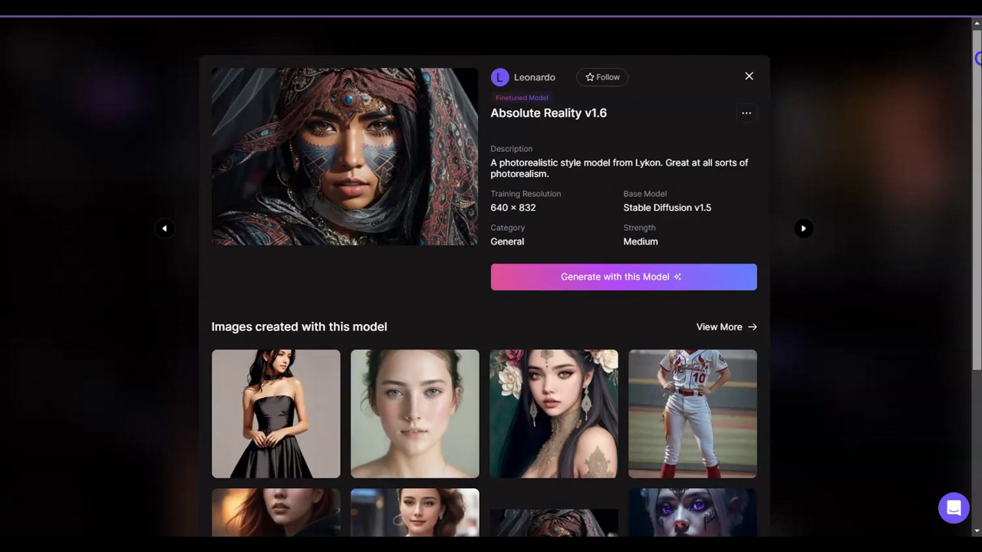
click(748, 80)
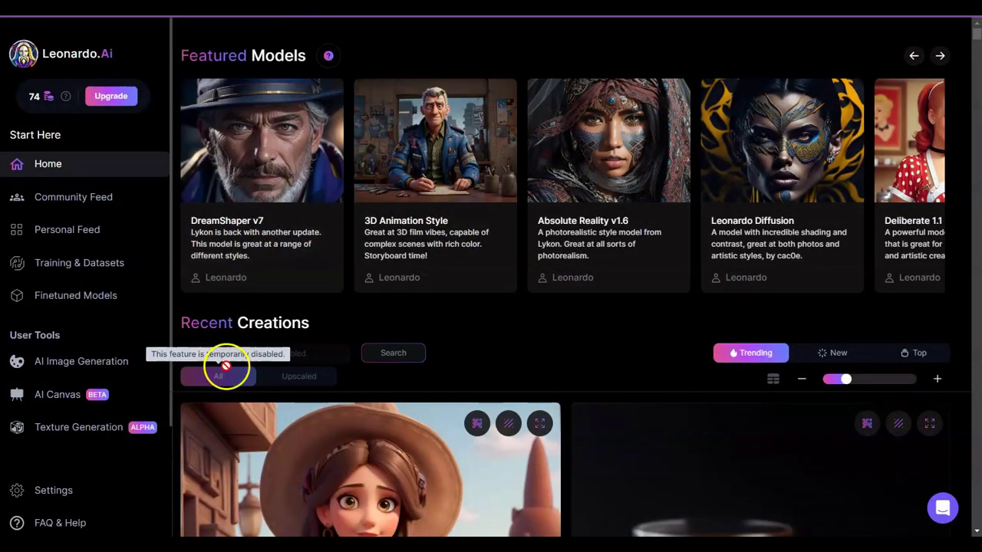
Step: Go to AI Image Generation and view the earlier Anime-preset image of two dark-haired women at full size
click(99, 367)
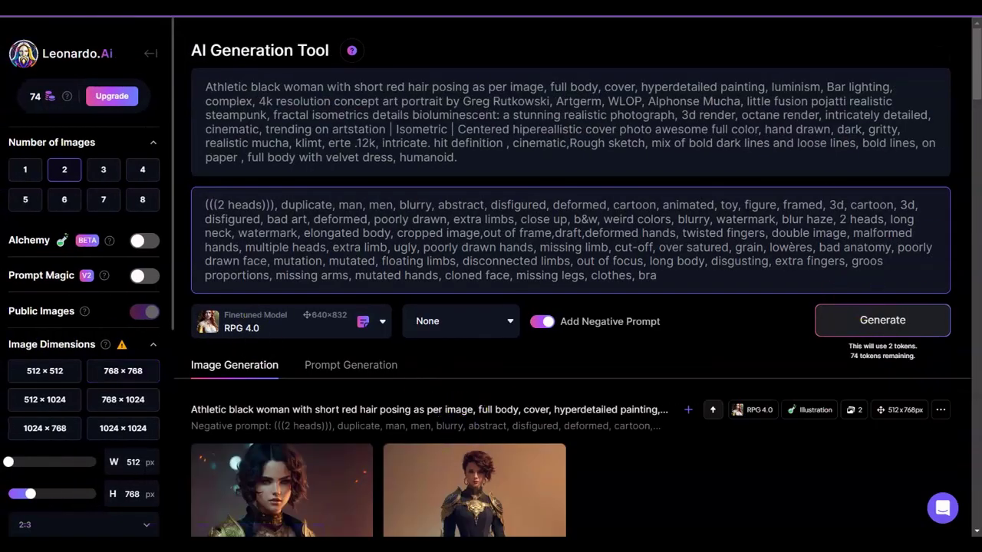
drag(977, 62, 976, 230)
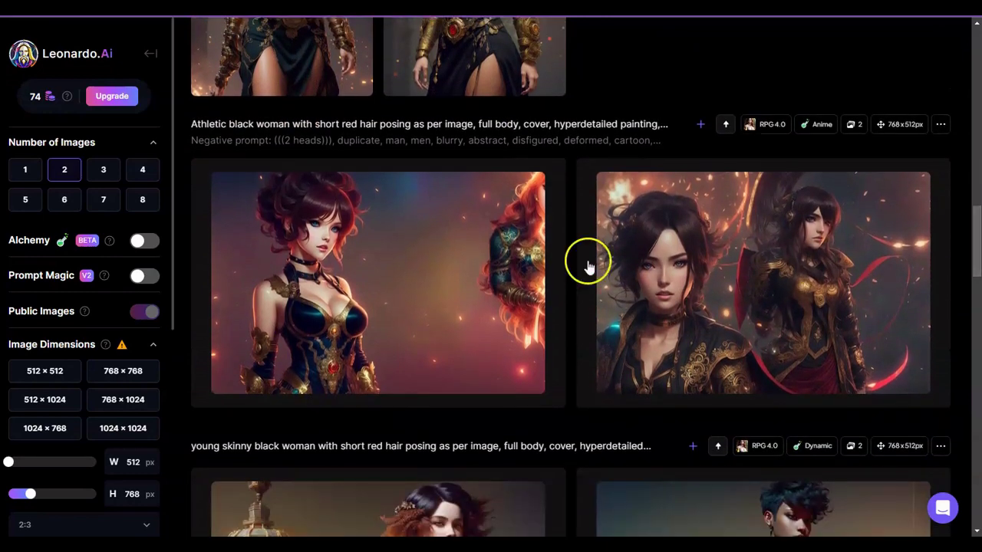
mouse_move(526, 266)
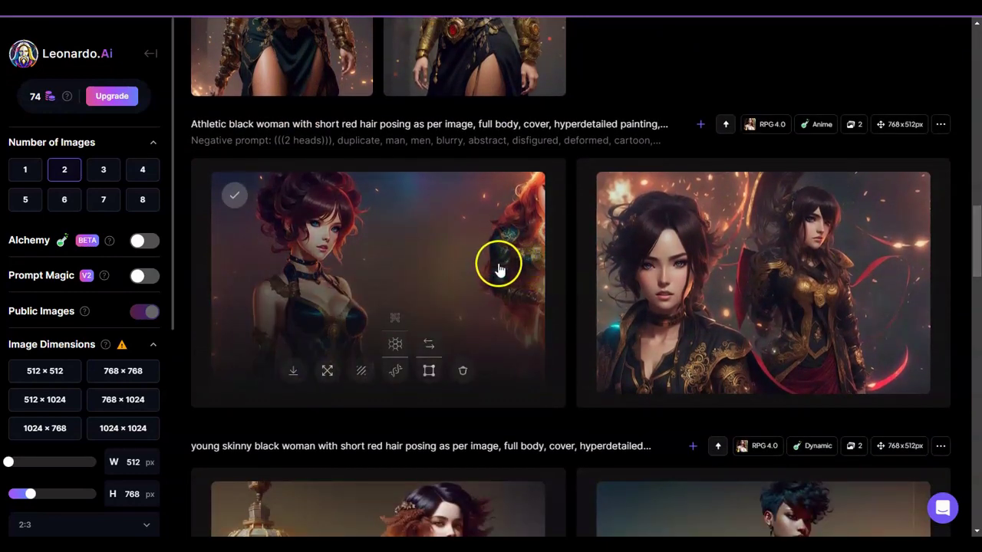
mouse_move(625, 285)
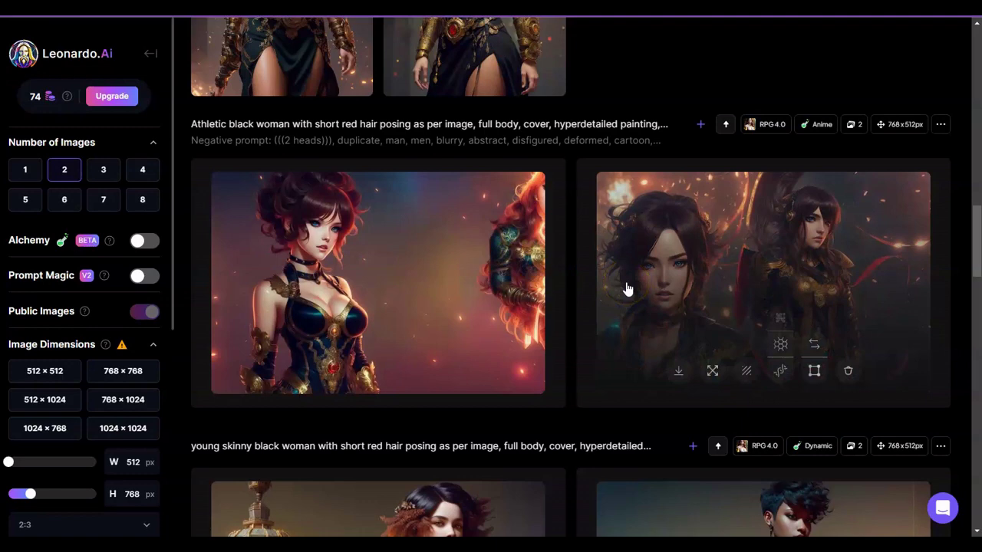
click(625, 282)
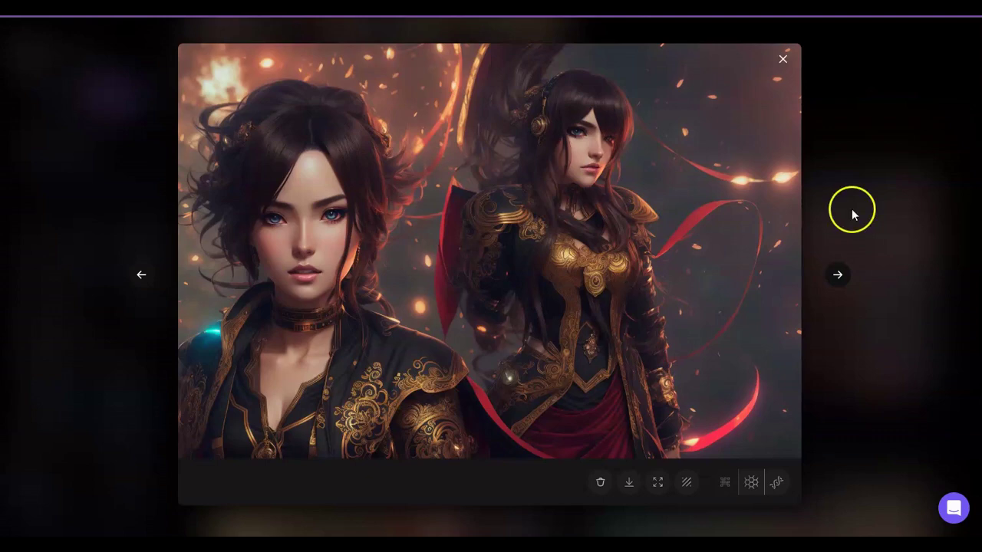
click(781, 59)
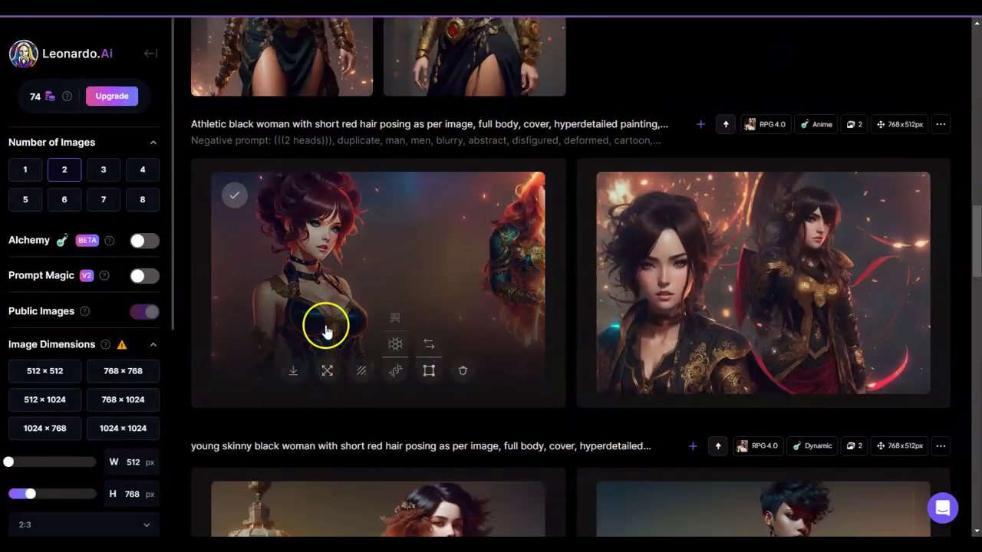
Step: Preview the neighbouring image of the red-haired woman in the blue corset and open it in the canvas editor
click(457, 244)
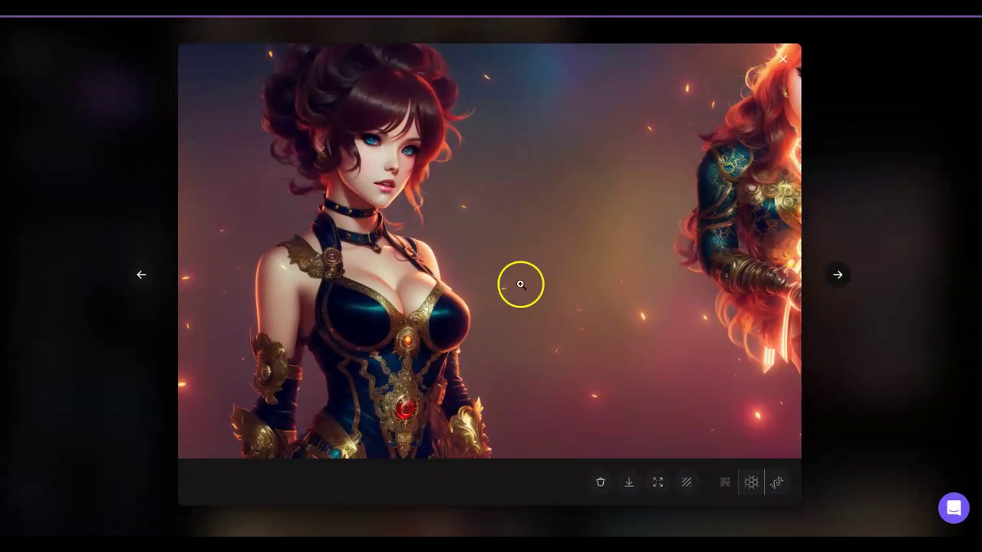
click(18, 188)
mouse_move(478, 373)
click(429, 372)
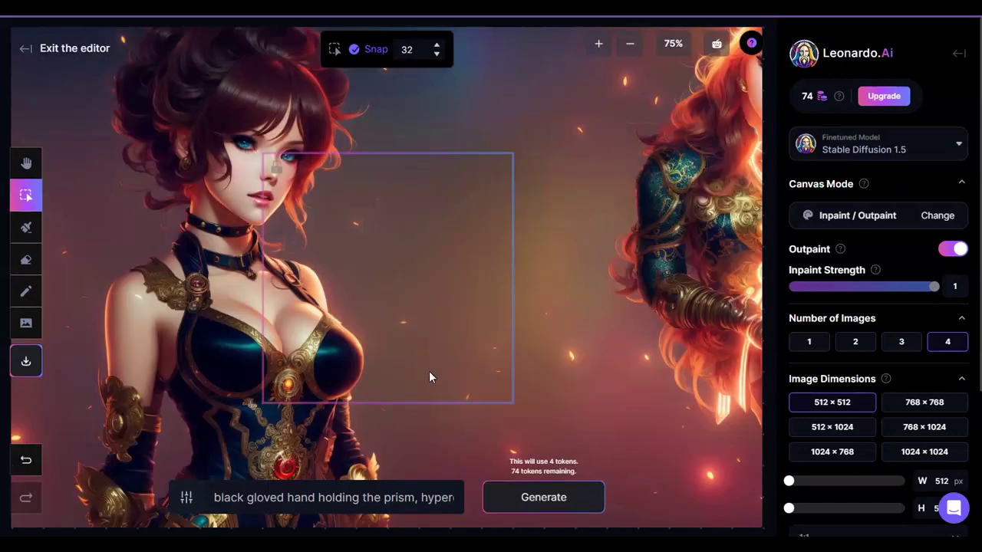
Step: Shift the 512 × 512 generation frame slightly up and to the right, beside the main woman's face
click(633, 45)
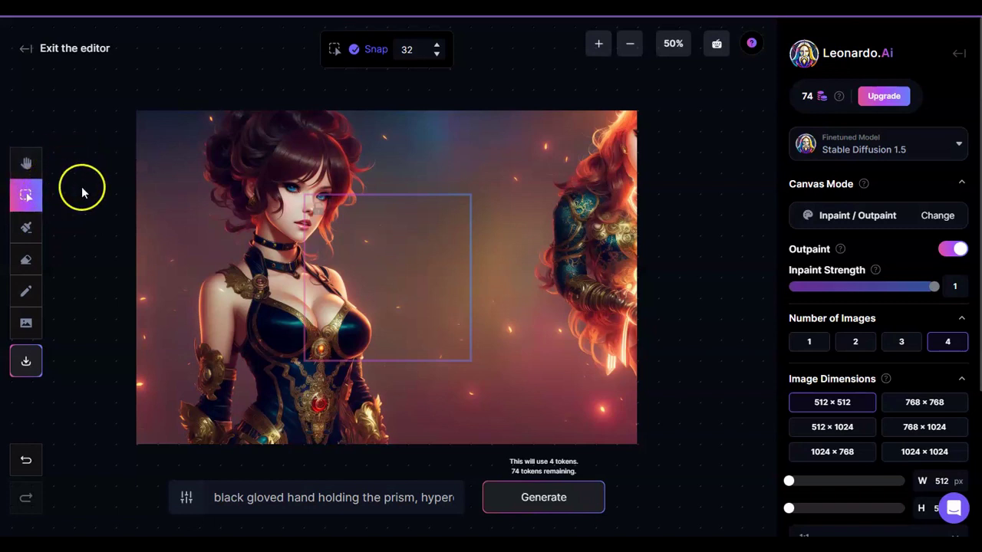
right_click(35, 170)
click(28, 161)
click(26, 164)
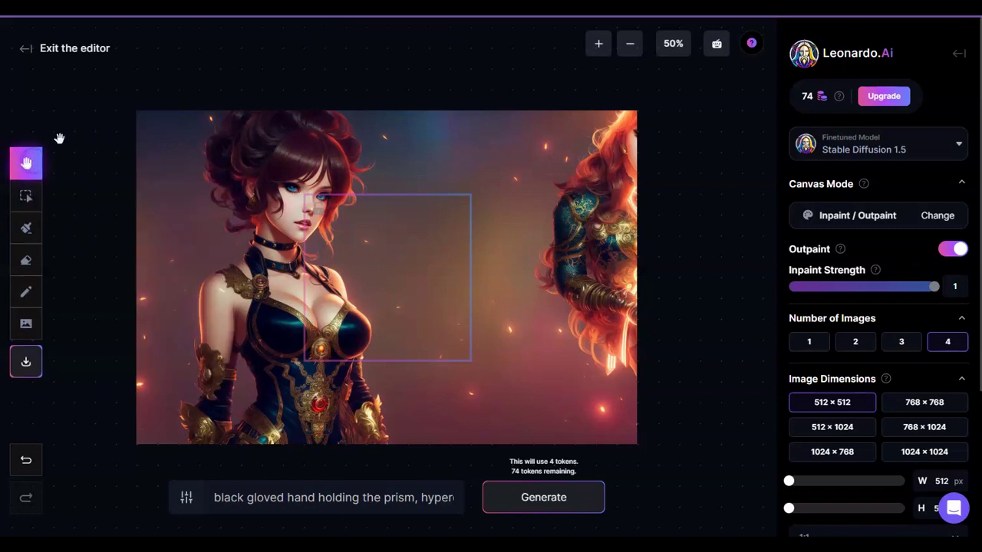
scroll(94, 163, up, 1)
scroll(94, 108, down, 1)
scroll(94, 129, up, 1)
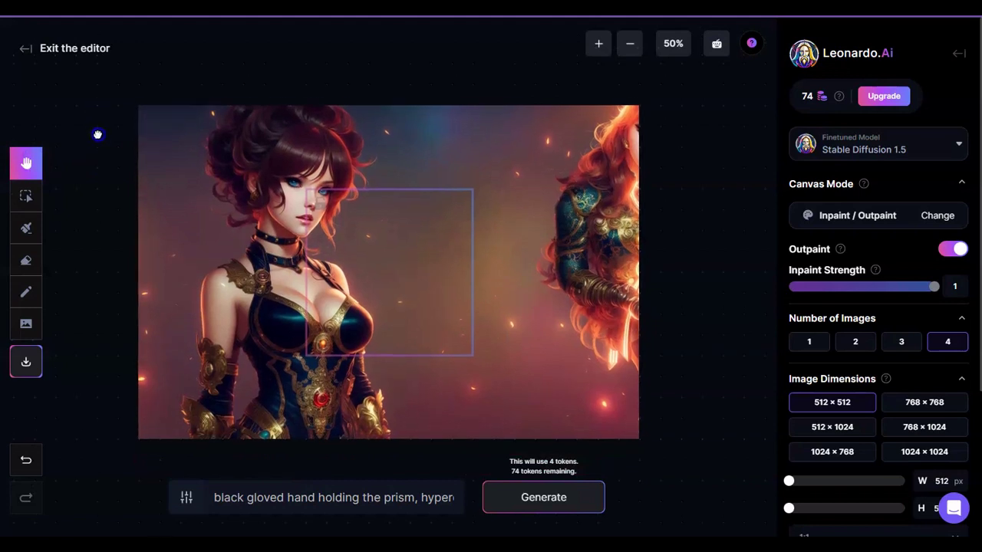
click(26, 198)
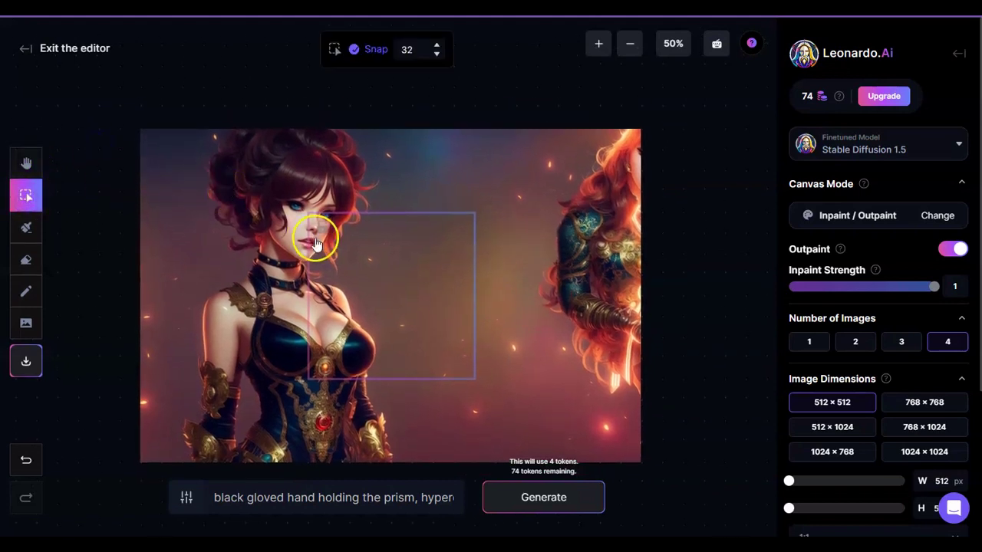
drag(349, 263, 373, 248)
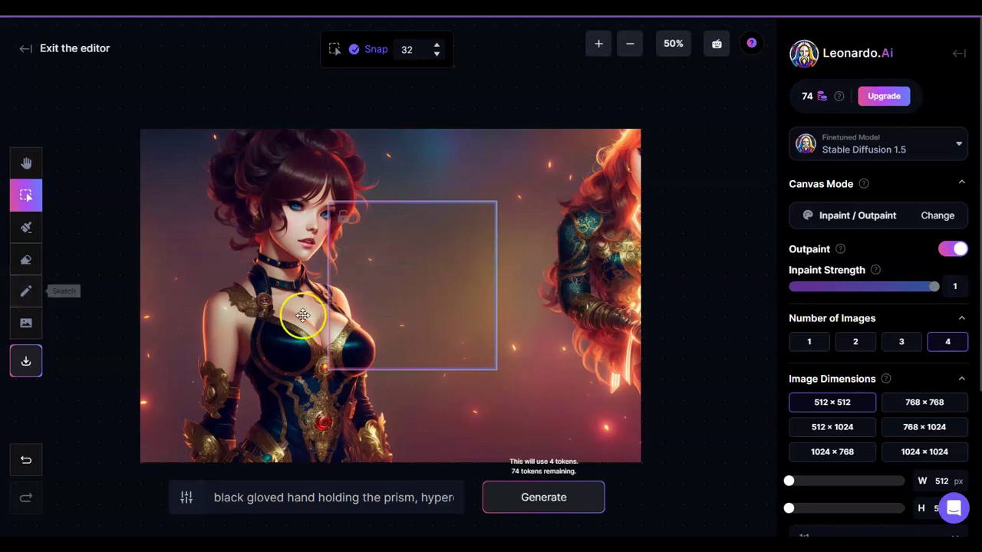
Step: Check the available finetuned models, keep Stable Diffusion 1.5, and set the canvas mode to Sketch2Img
click(958, 146)
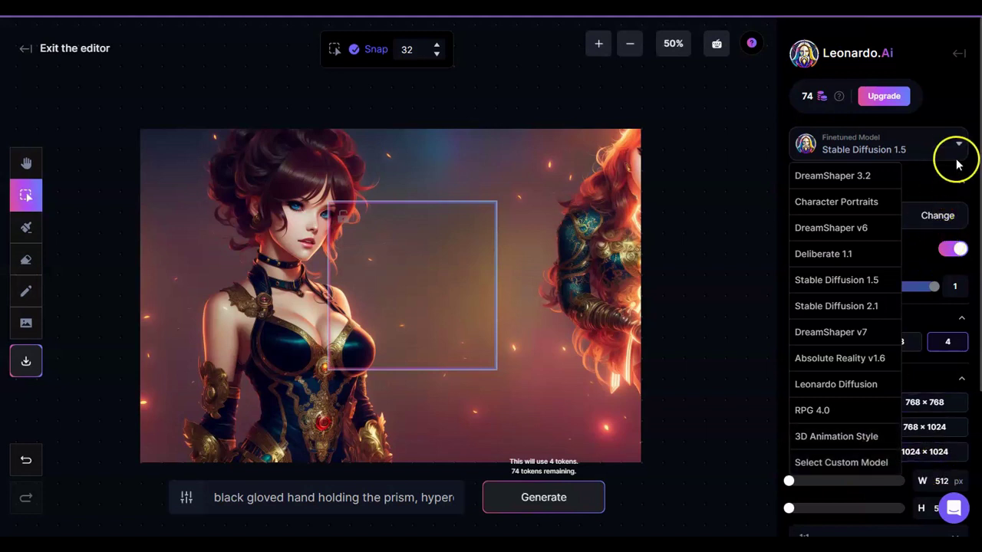
click(962, 107)
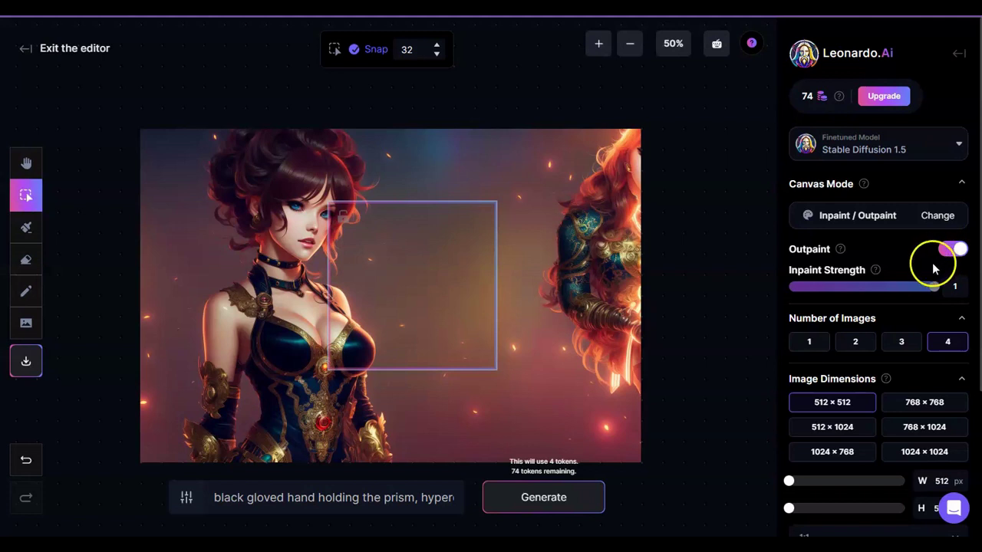
click(930, 218)
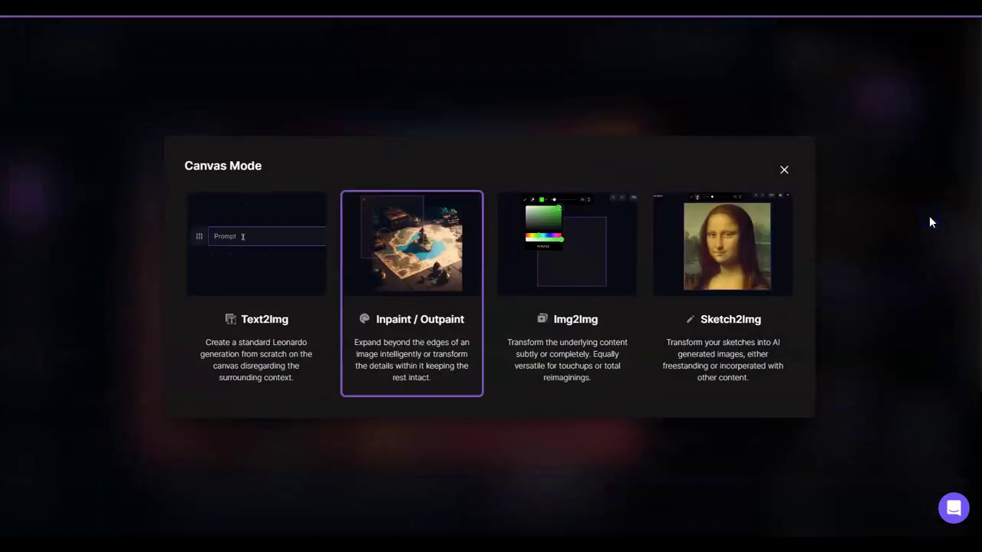
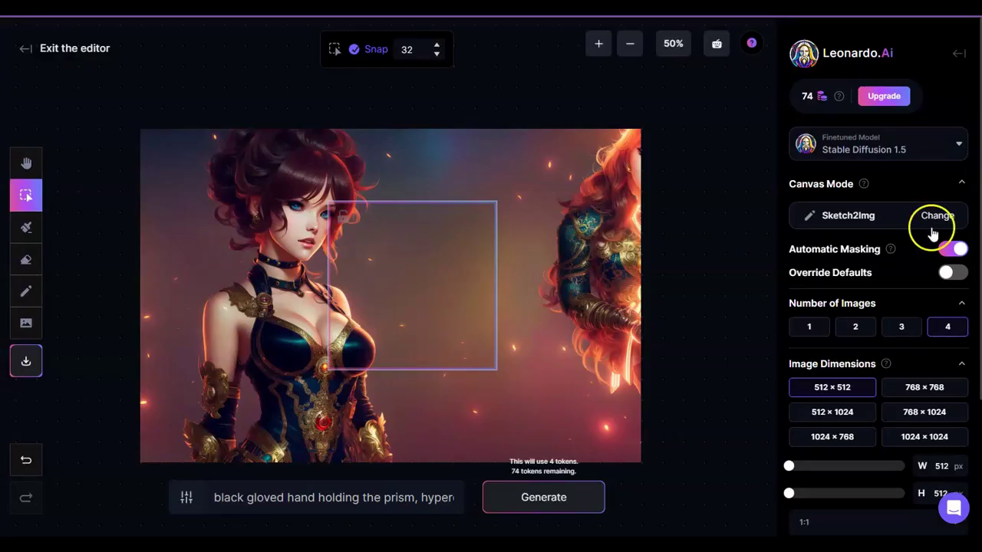
Step: Move the generation frame onto the empty background between the two figures and switch to the Sketch tool
click(29, 294)
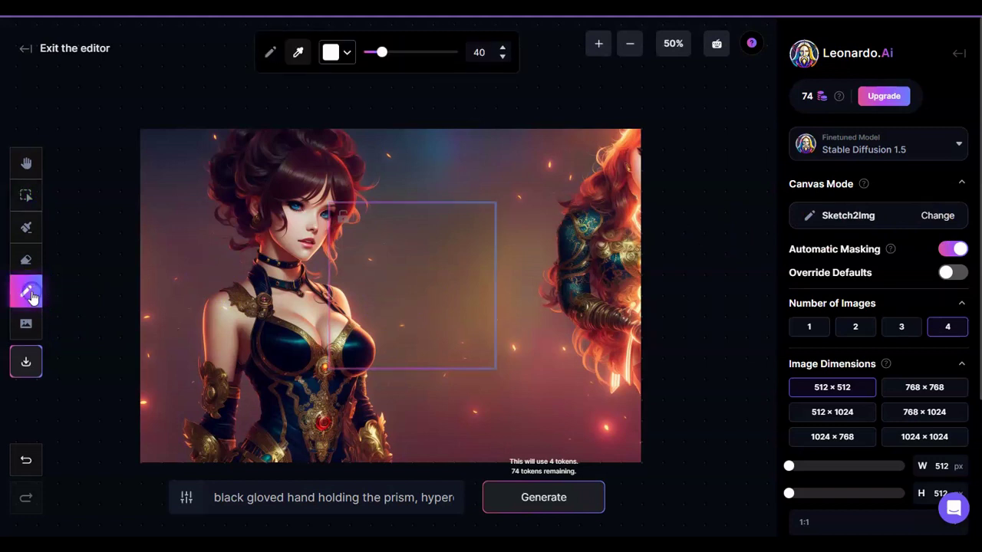
click(25, 196)
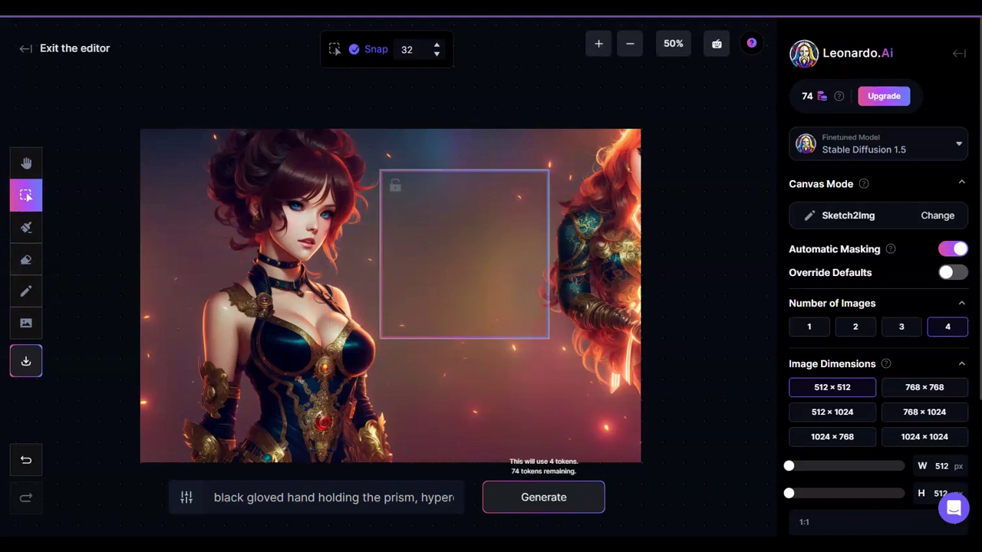
click(26, 290)
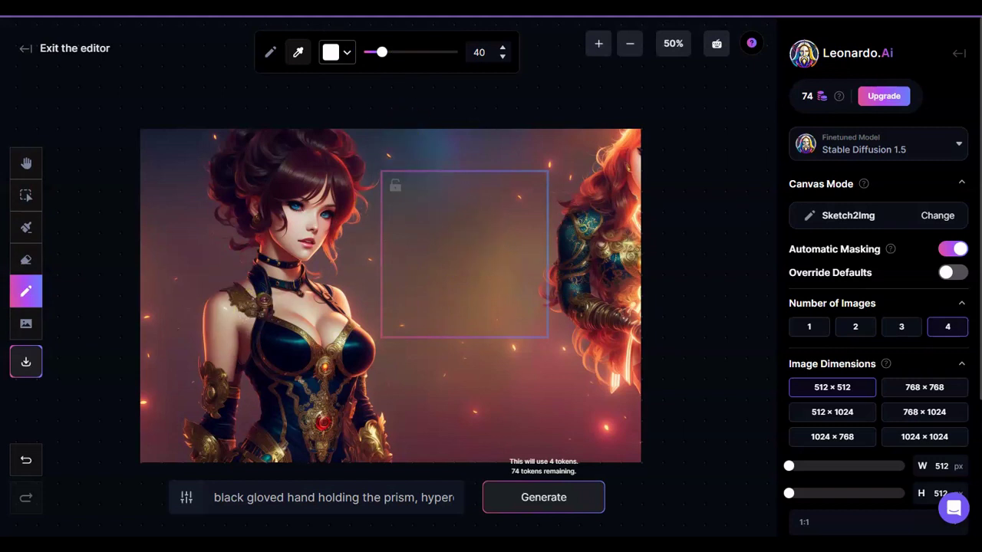
Step: Sample the orange from the second figure's hair and sketch a solid patch with it in the middle of the generation frame
click(26, 164)
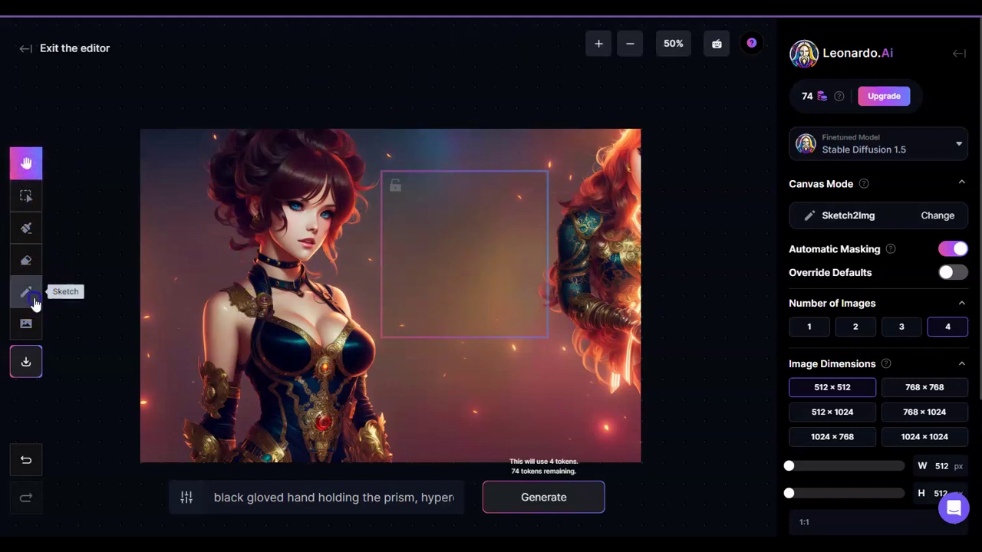
click(32, 297)
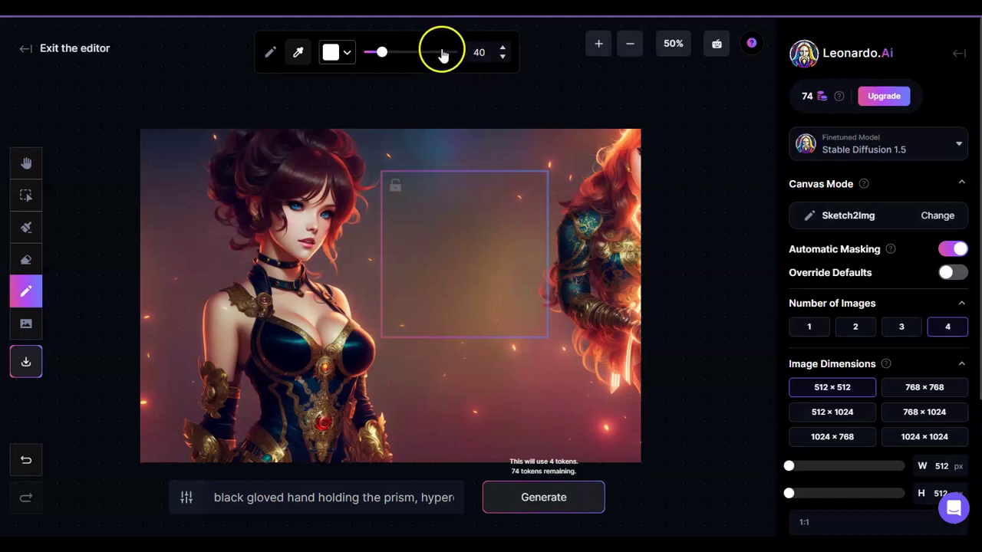
click(347, 53)
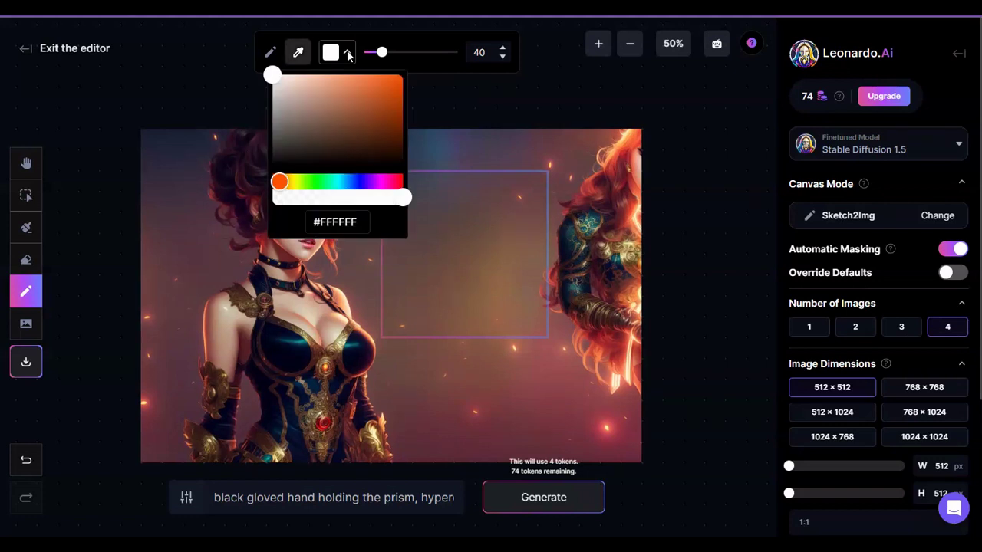
click(298, 58)
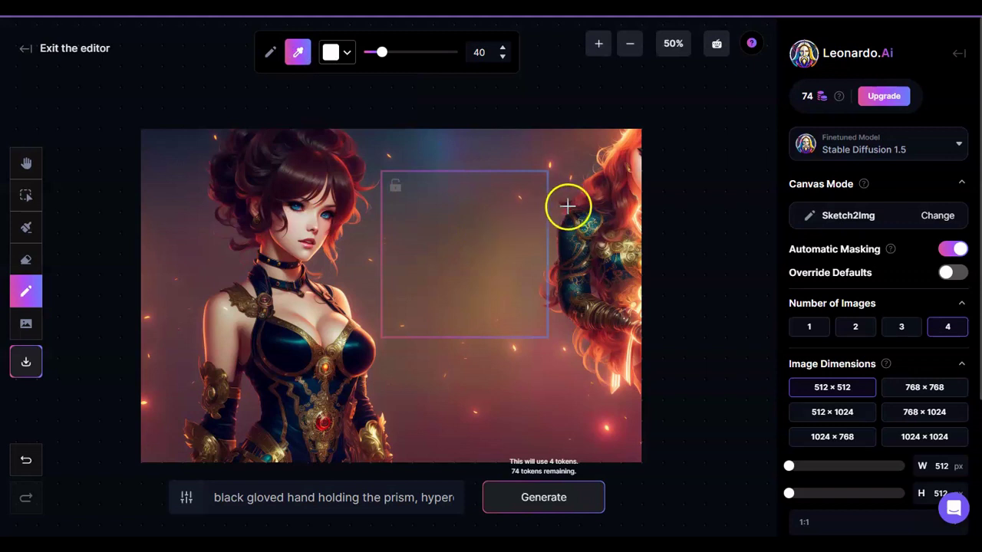
click(617, 147)
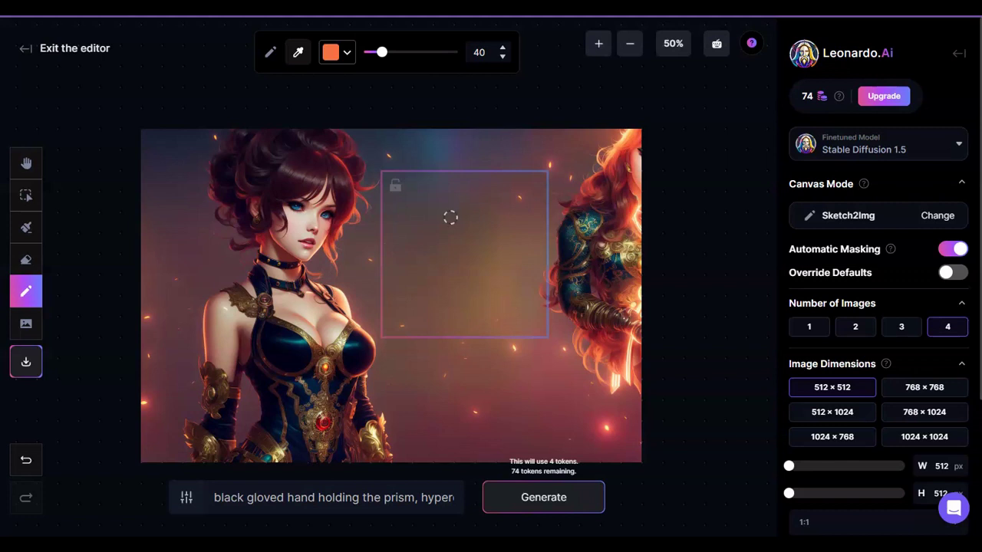
mouse_move(450, 218)
mouse_down()
mouse_move(434, 214)
mouse_move(513, 213)
mouse_move(434, 219)
mouse_move(449, 230)
mouse_move(528, 224)
mouse_move(421, 238)
mouse_move(519, 240)
mouse_move(429, 243)
mouse_move(437, 252)
mouse_move(517, 250)
mouse_move(426, 260)
mouse_move(501, 267)
mouse_move(520, 260)
mouse_move(422, 278)
mouse_move(418, 268)
mouse_move(515, 278)
mouse_move(445, 287)
mouse_move(521, 289)
mouse_move(419, 297)
mouse_move(496, 302)
mouse_move(420, 305)
mouse_move(522, 305)
mouse_move(473, 305)
mouse_up()
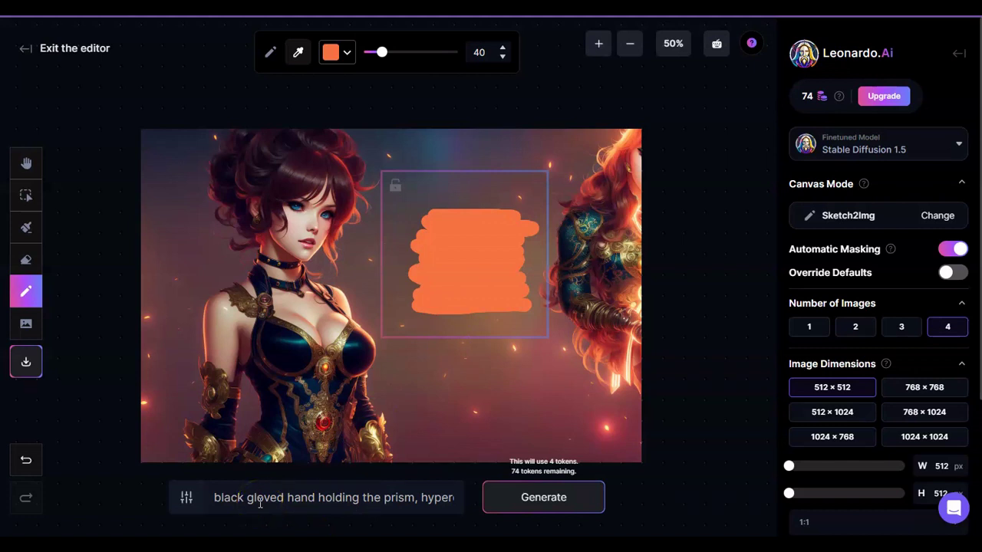
Step: Check the negative prompt, then replace "black gloved hand holding the prism" in the prompt with "glowing bejeweled goblet"
click(188, 498)
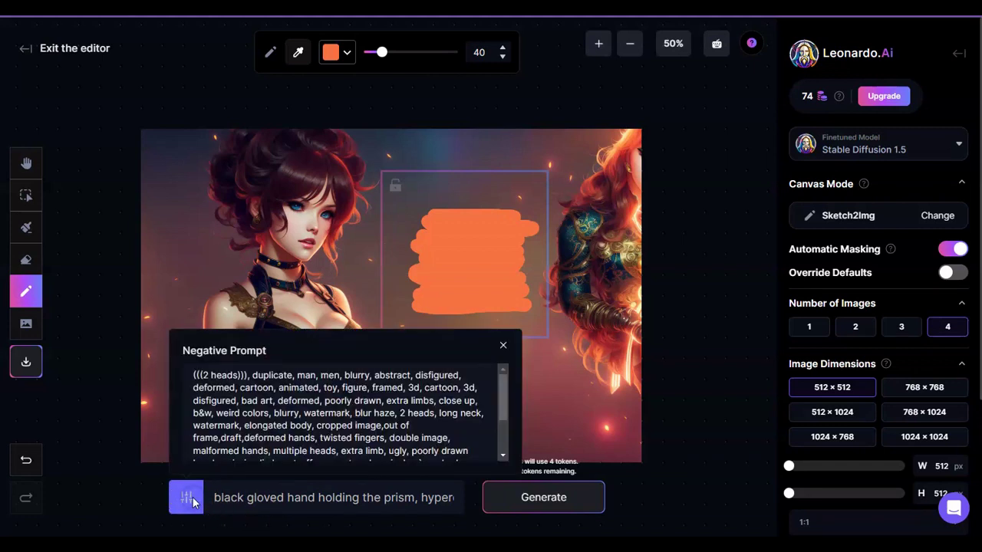
click(503, 346)
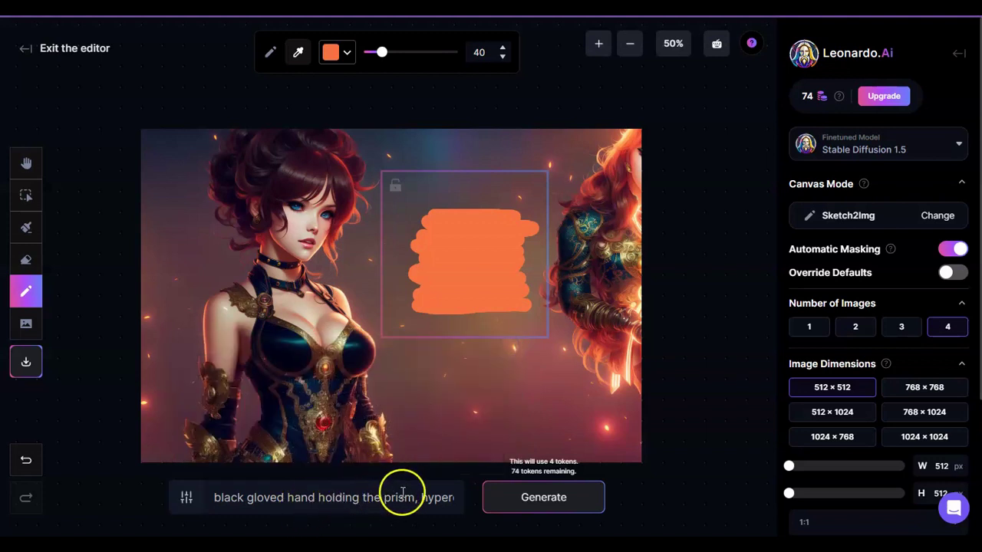
drag(414, 496, 188, 475)
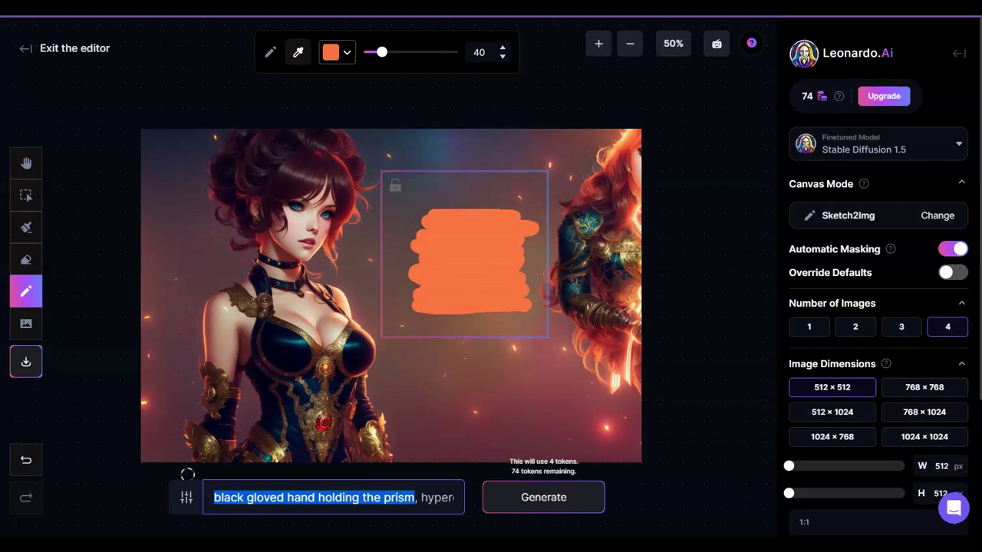
text(be)
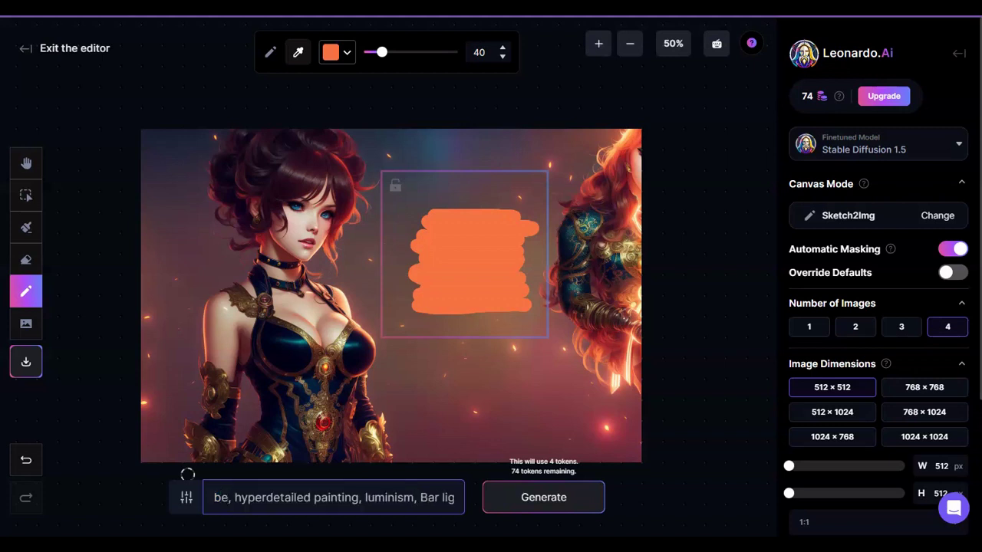
text(jewee)
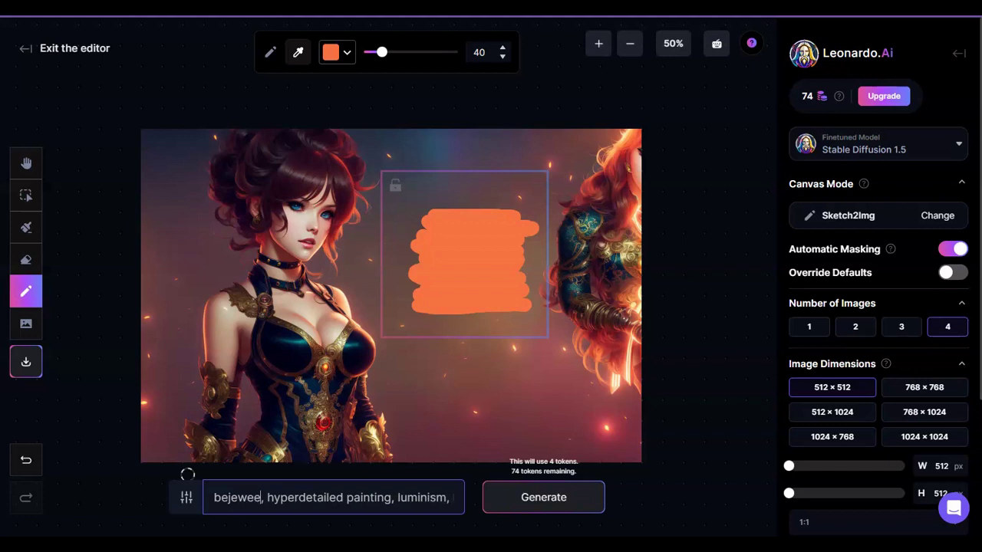
key(BackSpace)
text(led bo)
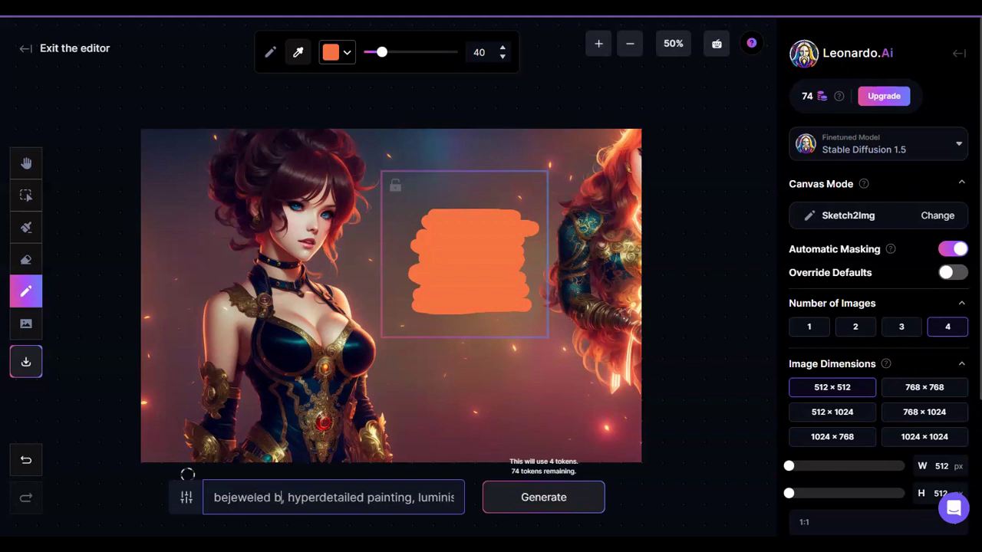
key(BackSpace)
key(BackSpace)
text(goblet)
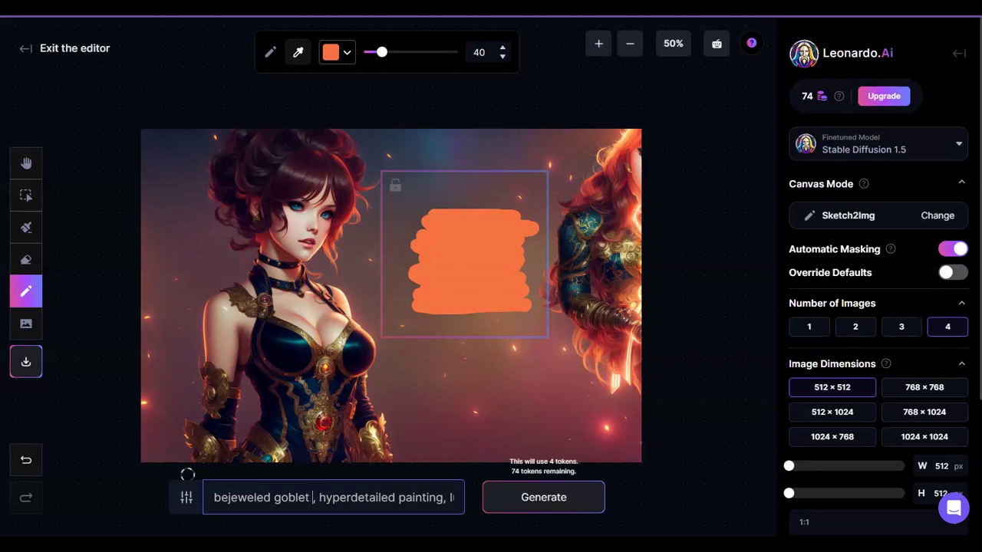
text(glowing)
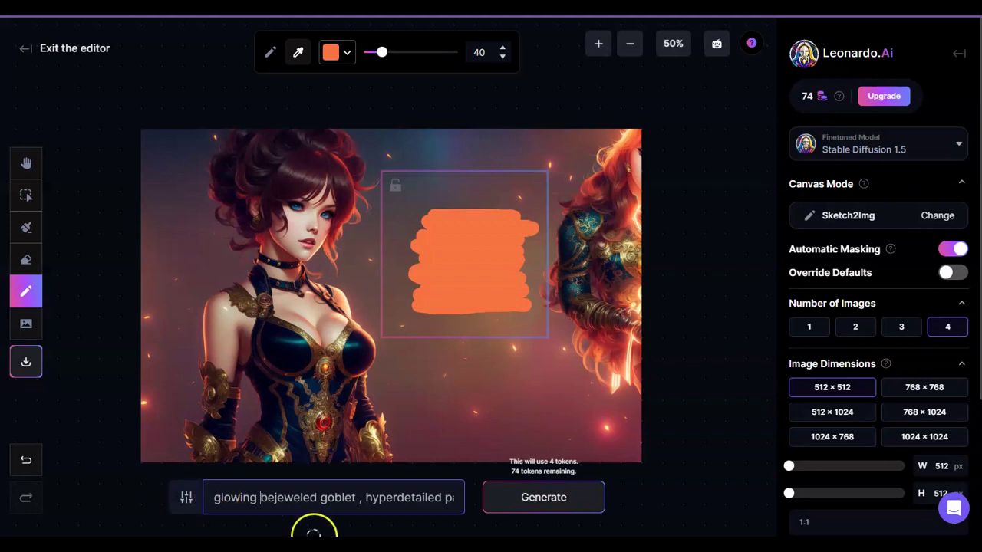
Step: Generate four images from the sketch, look through the variations and accept the fourth one
click(535, 506)
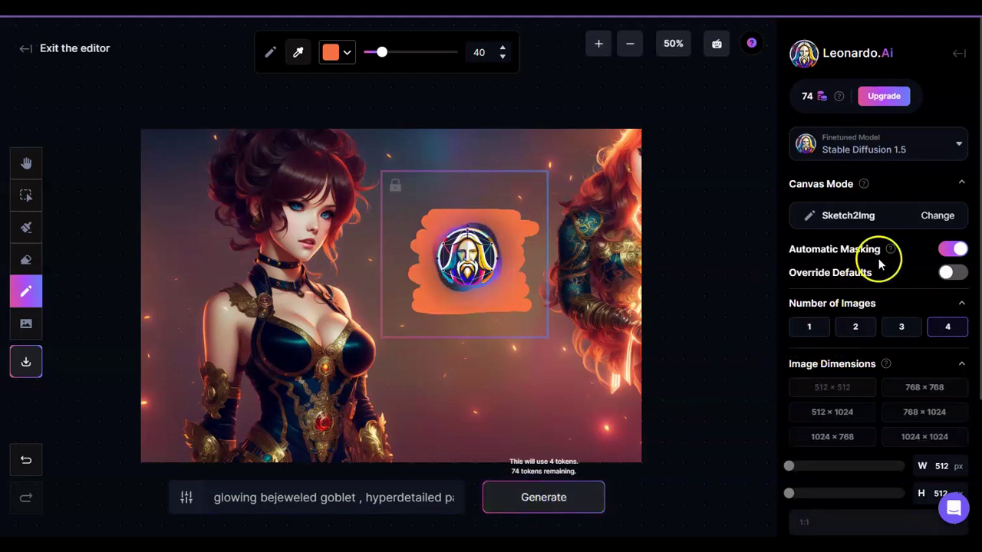
mouse_move(890, 250)
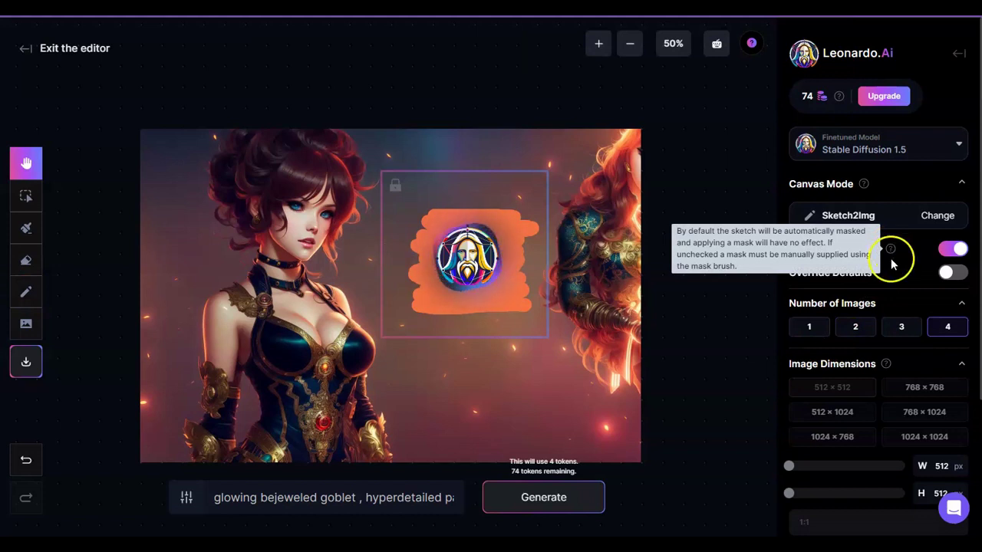
click(884, 289)
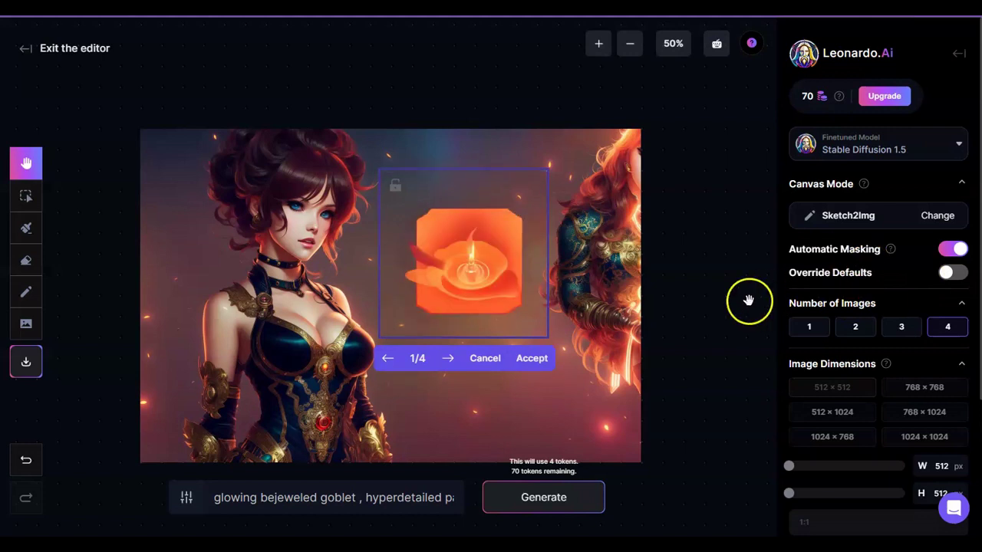
click(449, 362)
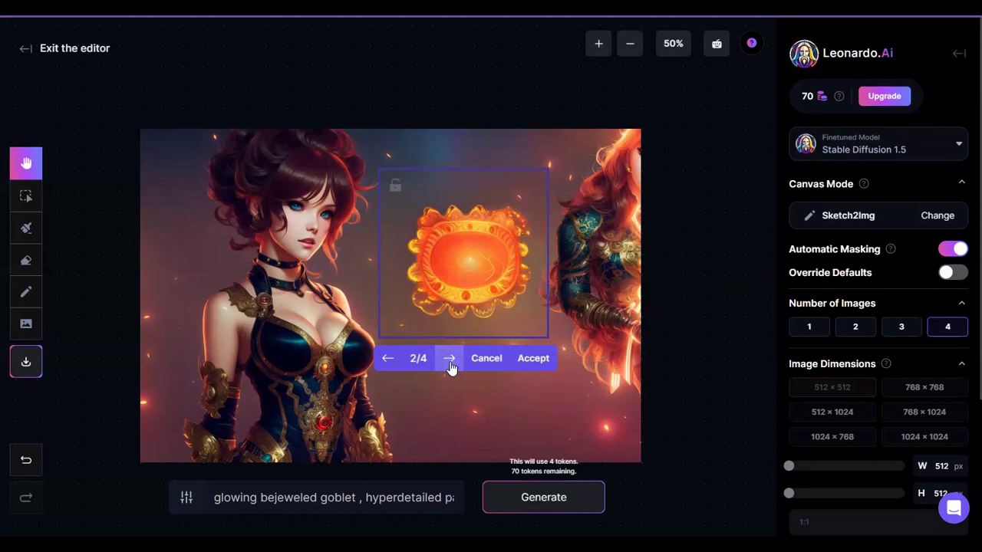
click(451, 367)
click(450, 367)
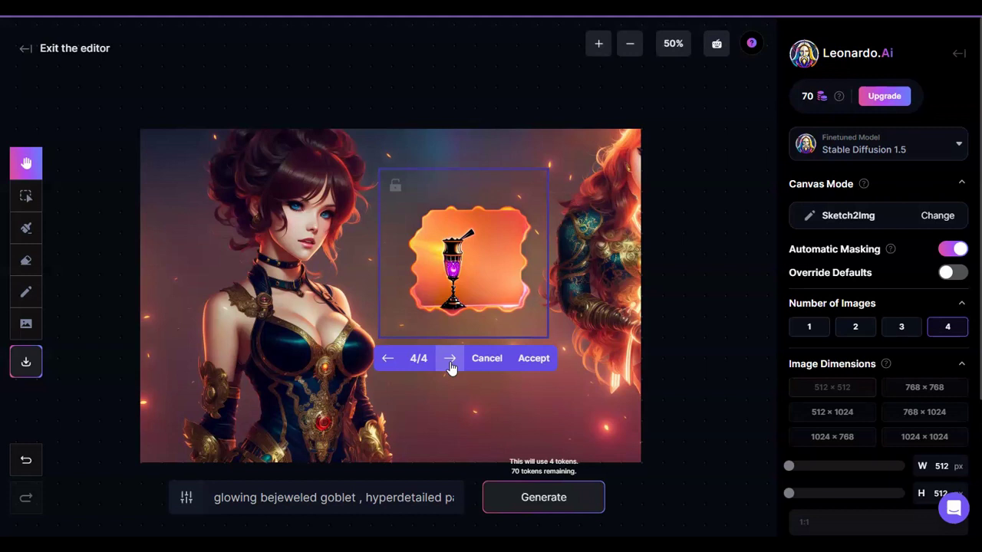
click(525, 361)
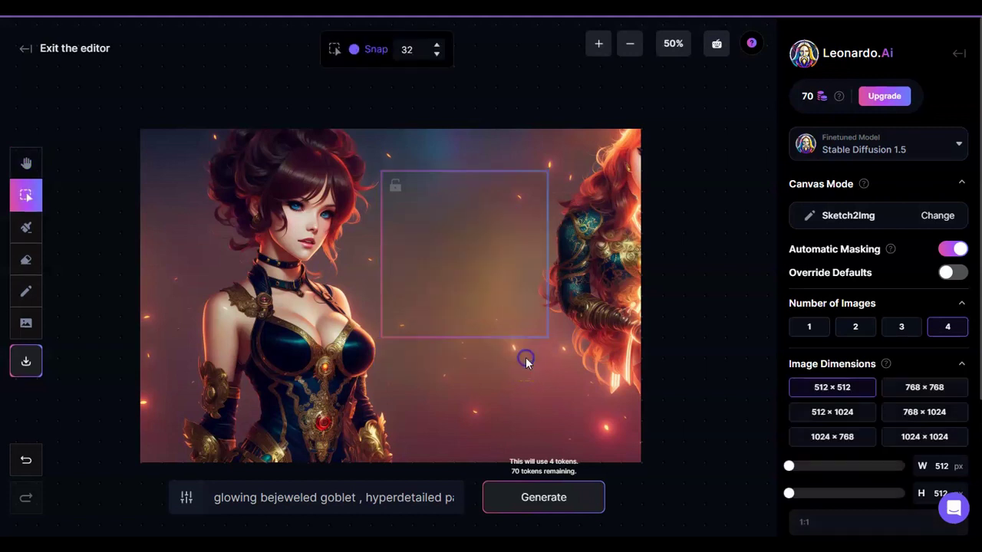
Step: Check the list of available finetuned models
drag(487, 307, 484, 242)
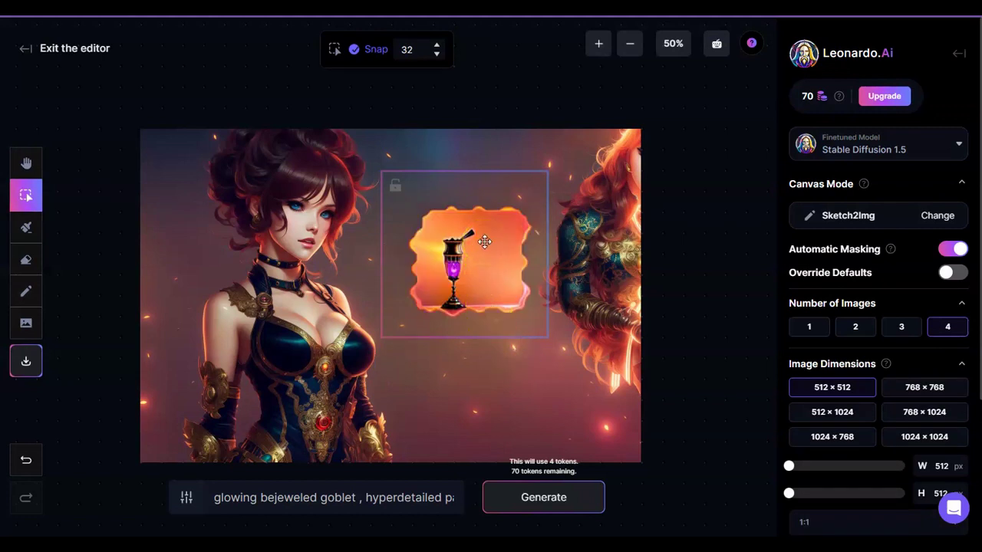
click(445, 297)
mouse_move(445, 297)
mouse_down()
mouse_move(497, 269)
mouse_move(488, 265)
mouse_up()
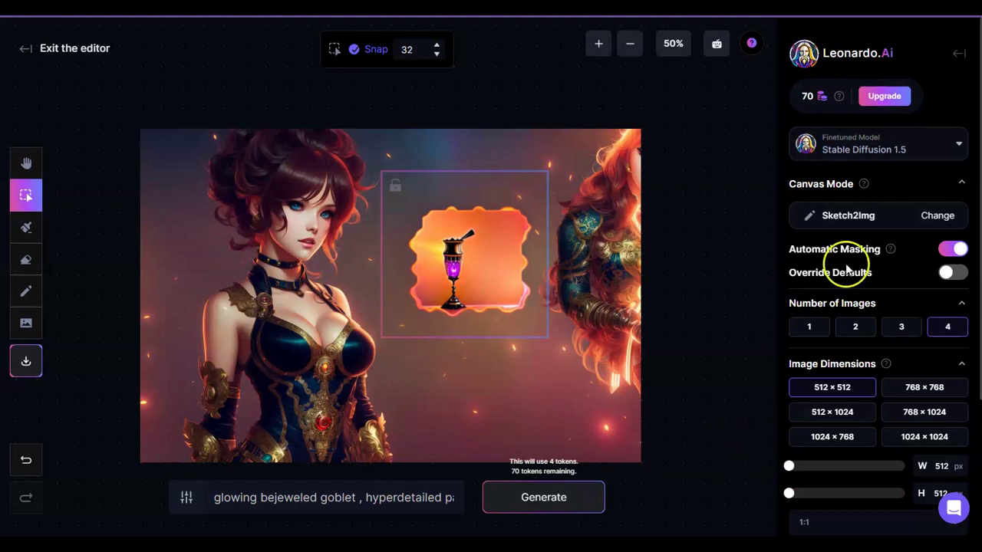
click(959, 147)
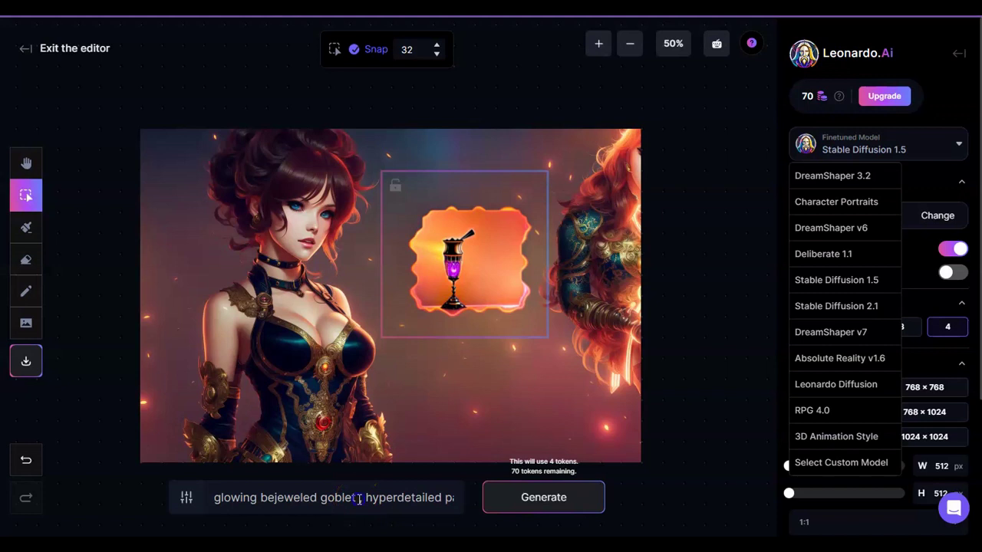
Step: Delete "glowing bejeweled goblet" and the comma after it from the start of the prompt
drag(358, 500, 203, 500)
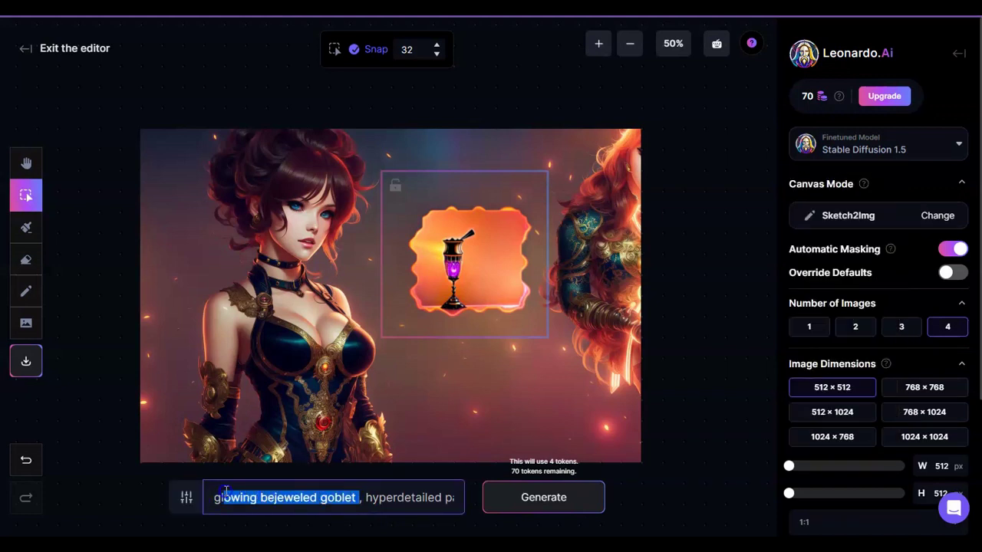
key(BackSpace)
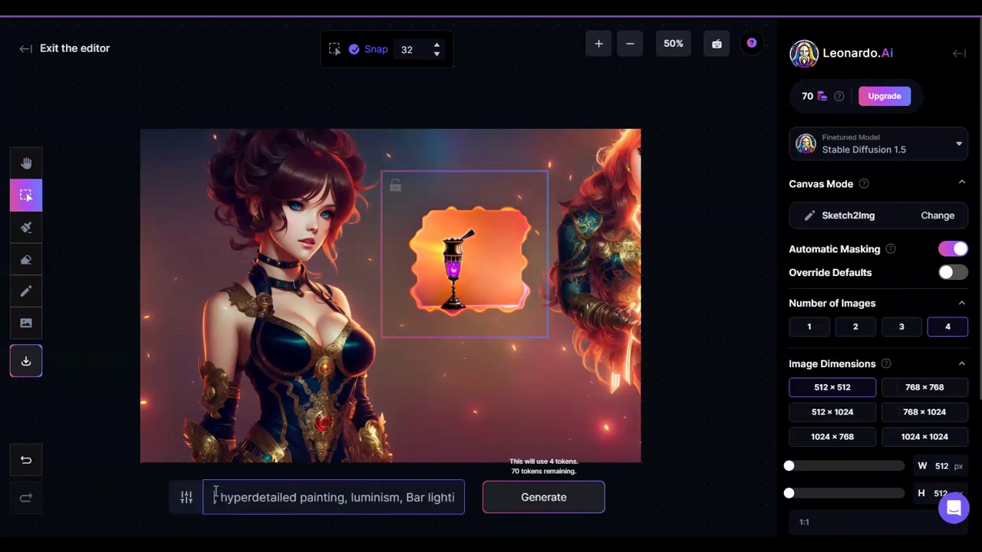
key(Delete)
key(Delete)
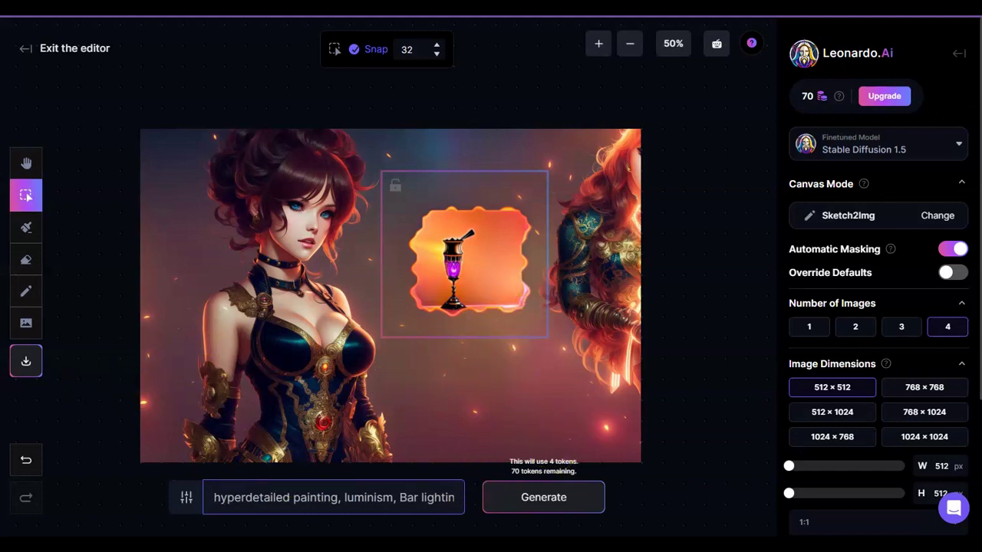
Step: Copy the full "Athletic black woman with short red hair" prompt from the Notepad file and replace the canvas prompt with it
key(alt+Tab)
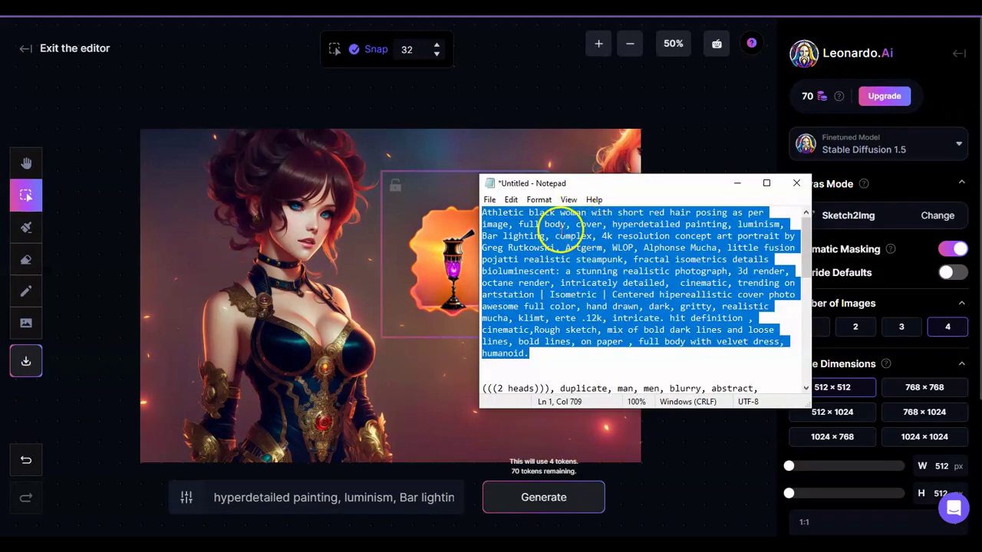
click(563, 224)
drag(483, 213, 509, 222)
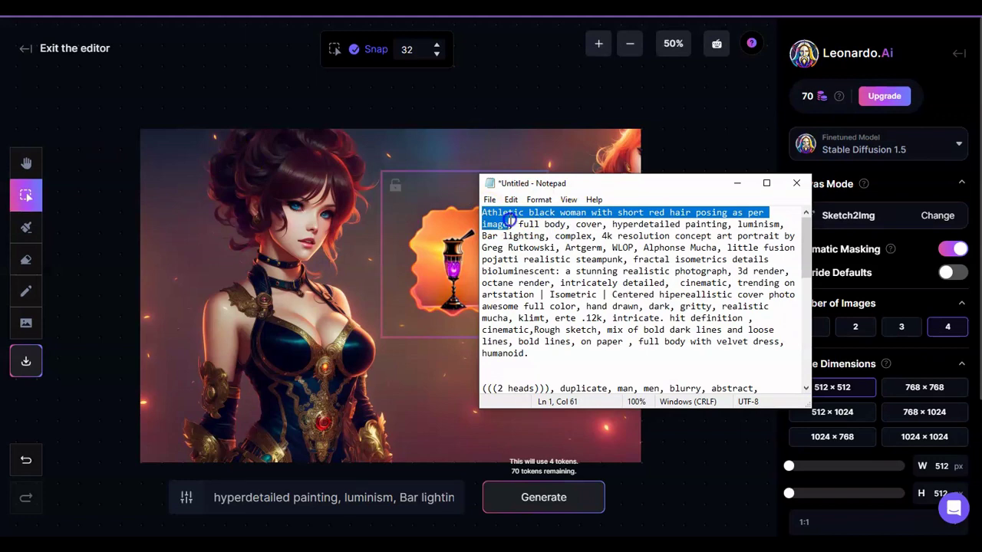
drag(509, 222, 564, 355)
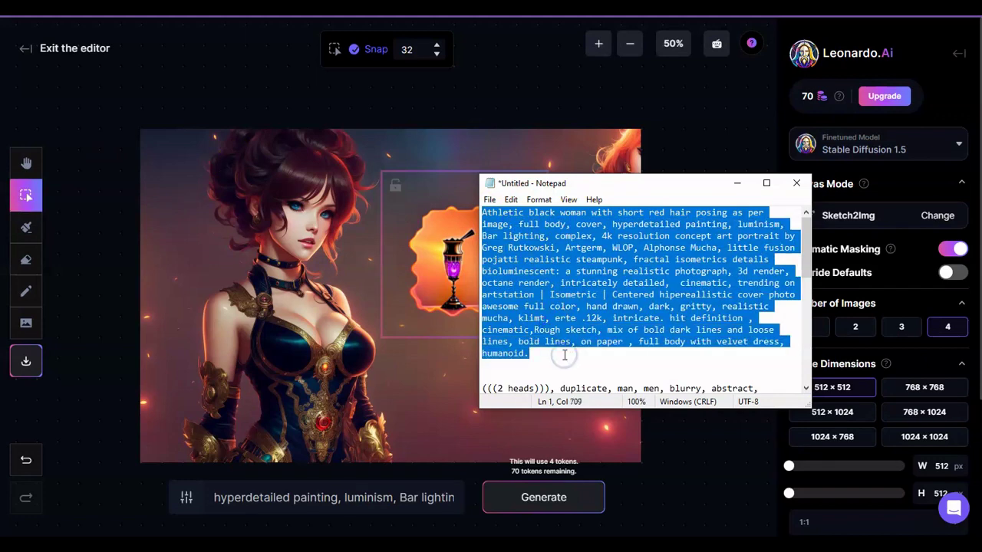
click(287, 494)
key(ctrl+a)
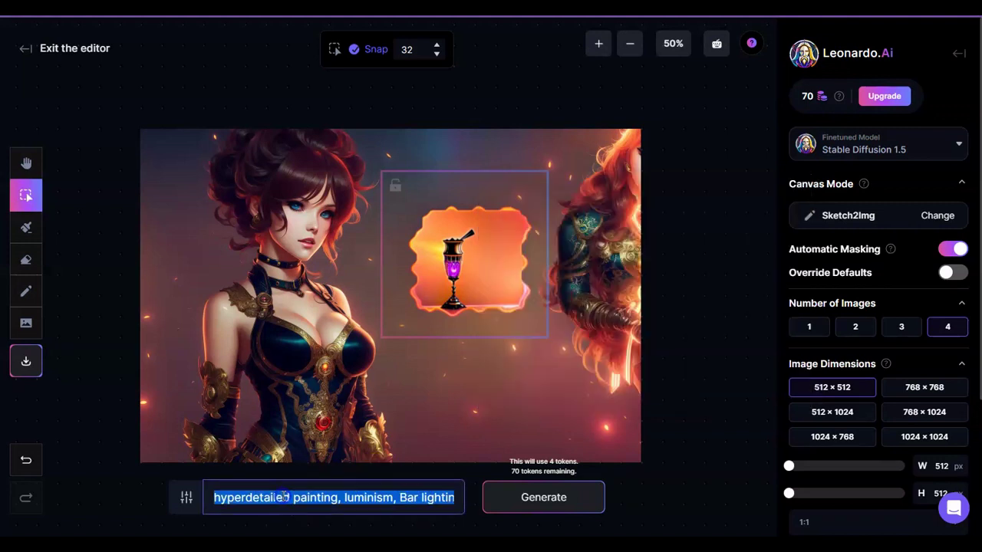
key(ctrl+v)
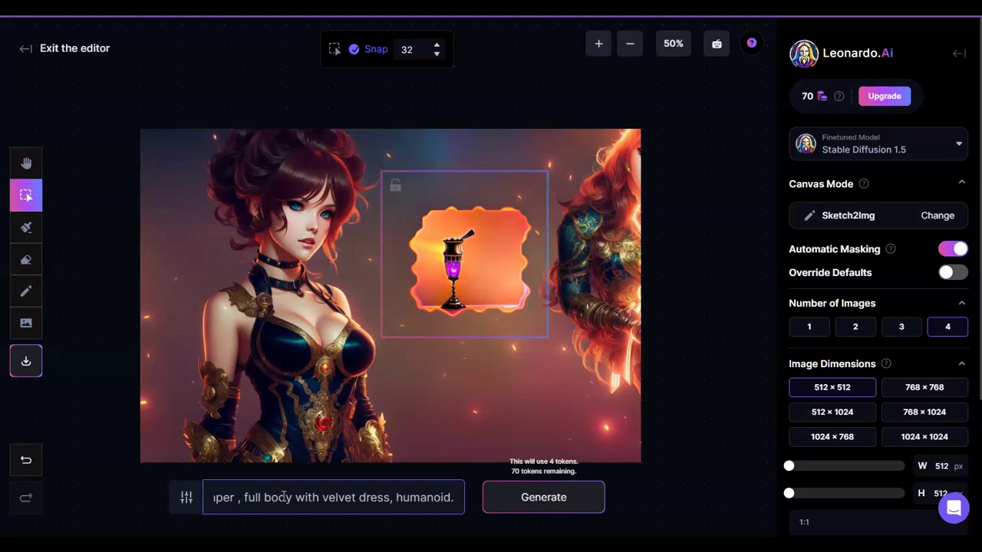
Step: Remove the word "black" from the prompt so it starts with "Athletic woman with short red hair"
key(Home)
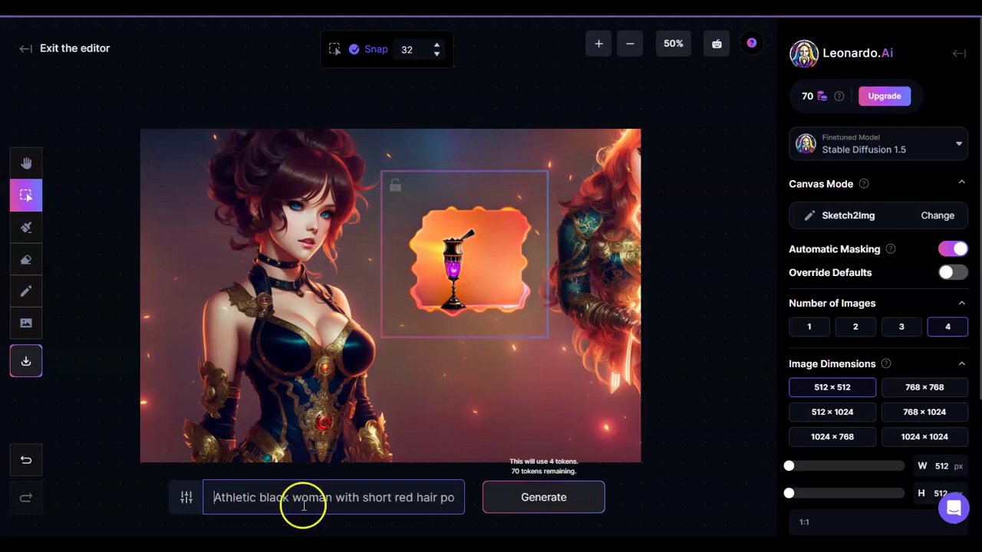
click(294, 499)
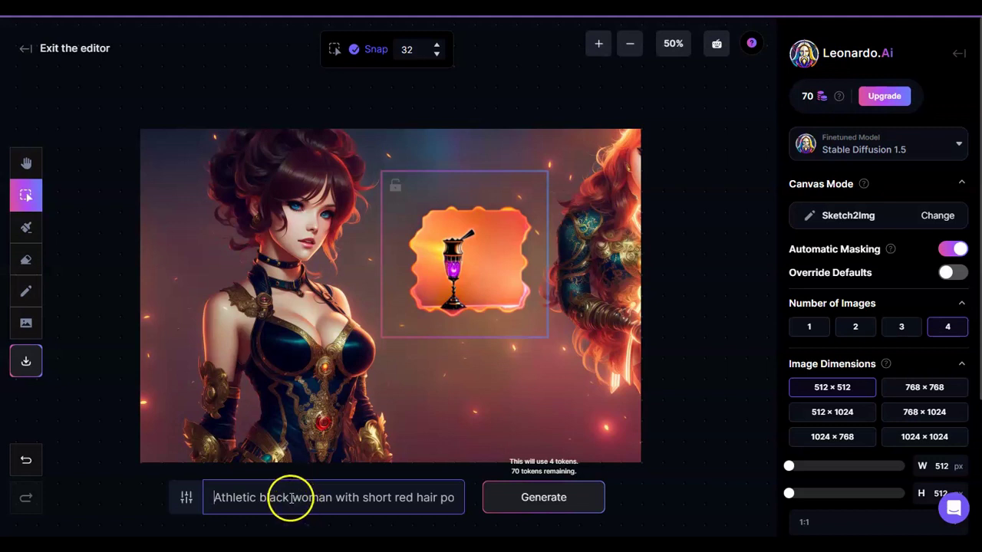
key(BackSpace)
key(BackSpace)
key(BackSpace)
key(BackSpace)
key(BackSpace)
key(BackSpace)
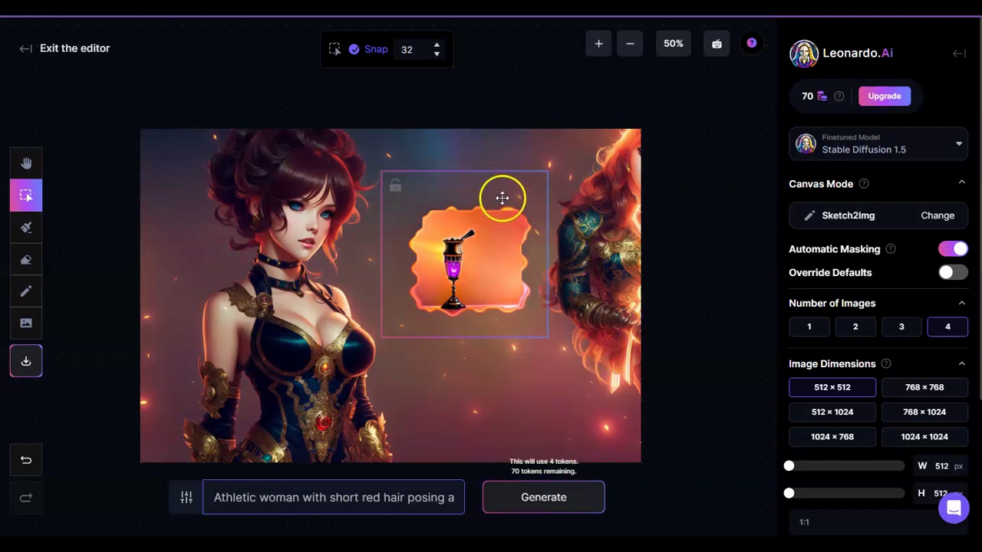
Step: Move the generation frame over the cut-off second figure so it extends past the image's upper right edge
drag(502, 197, 665, 159)
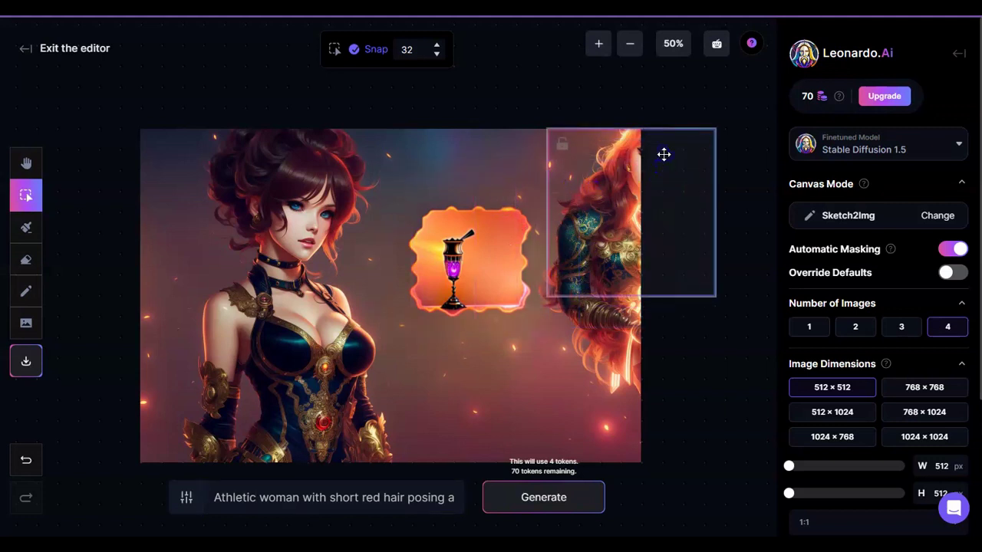
Step: Try to extend the second figure in Sketch2Img mode and discard the generated variants
click(551, 500)
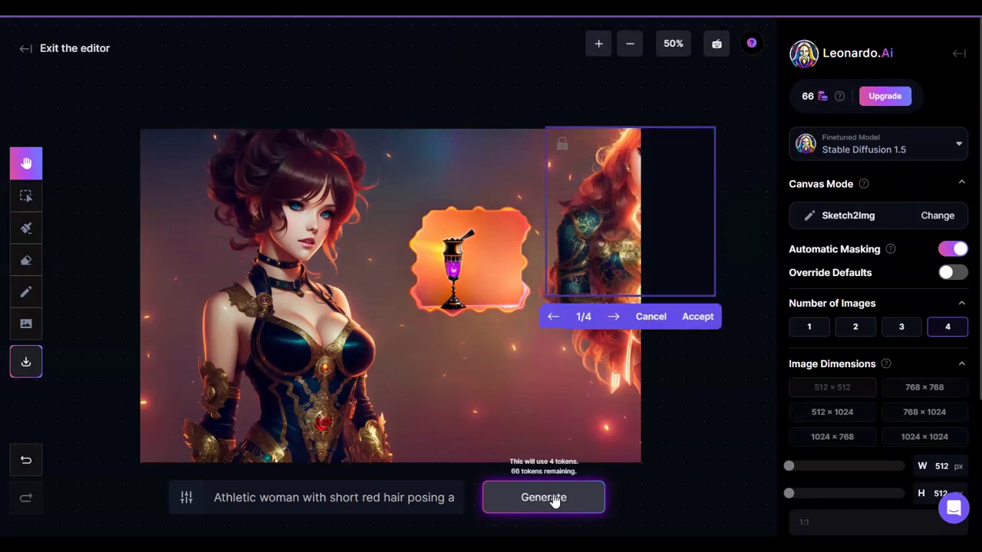
click(614, 319)
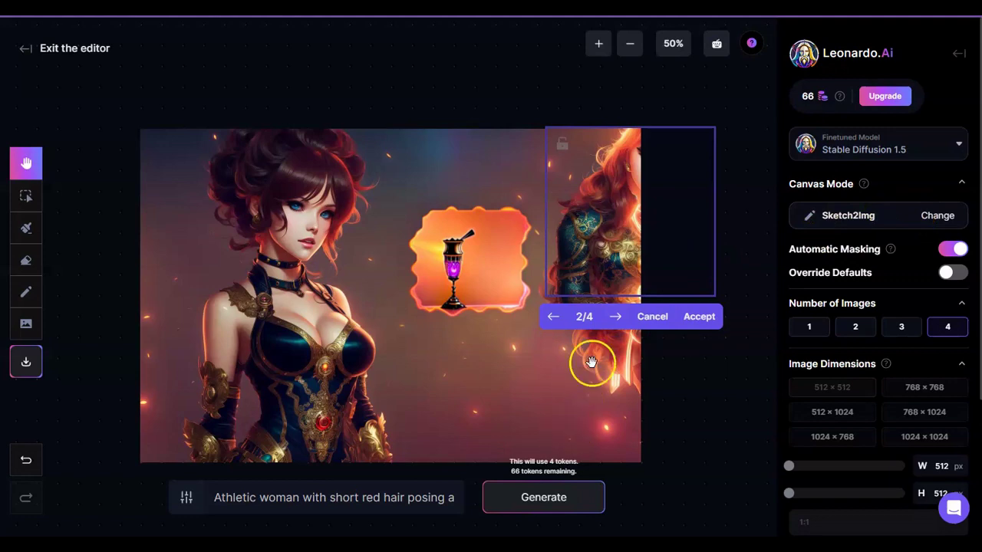
click(654, 318)
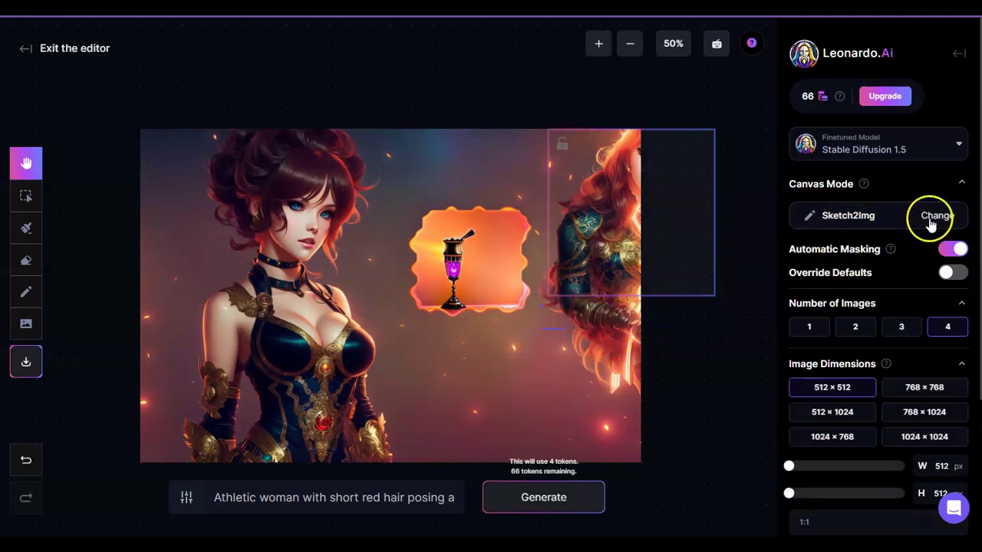
Step: Switch the canvas mode to Inpaint / Outpaint and generate four variants for the framed area over the second figure
click(935, 216)
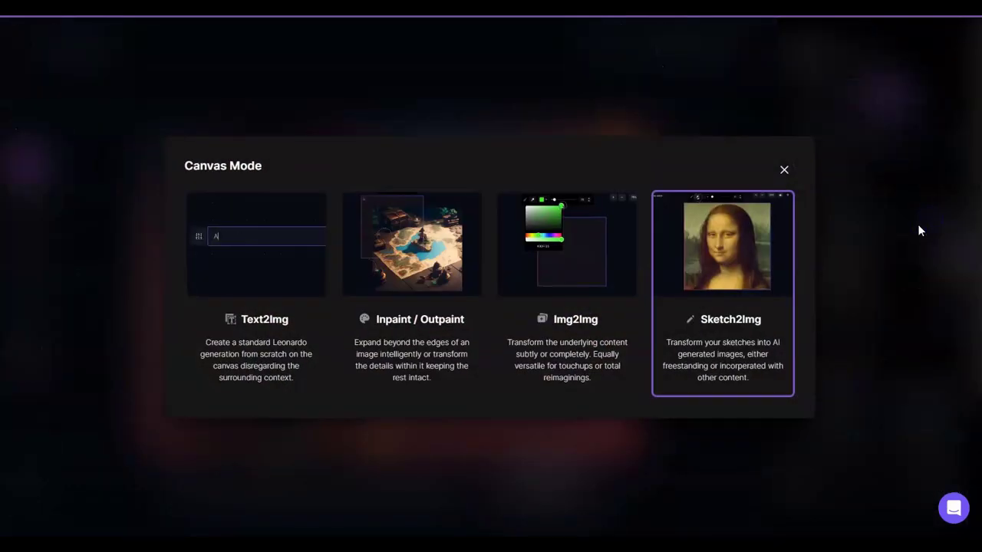
click(431, 285)
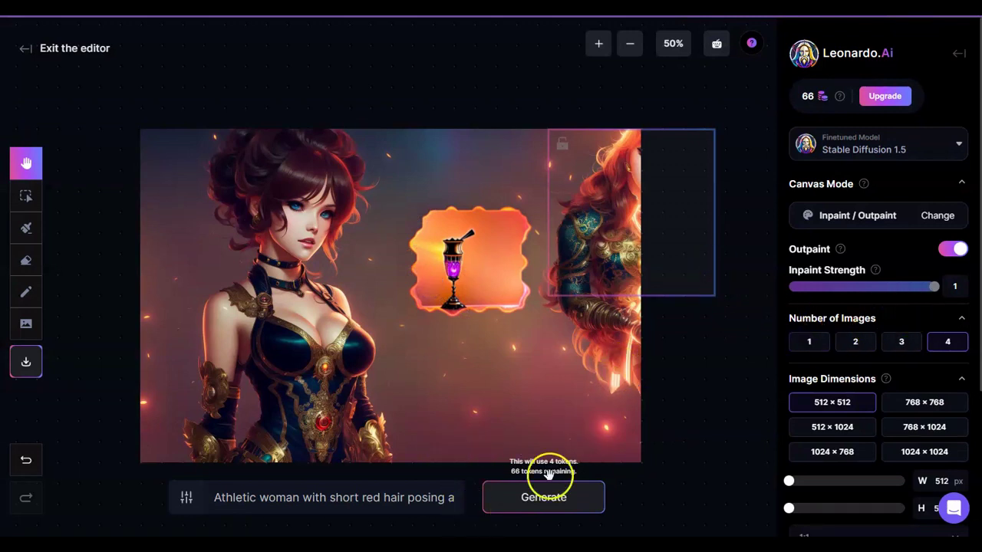
click(522, 499)
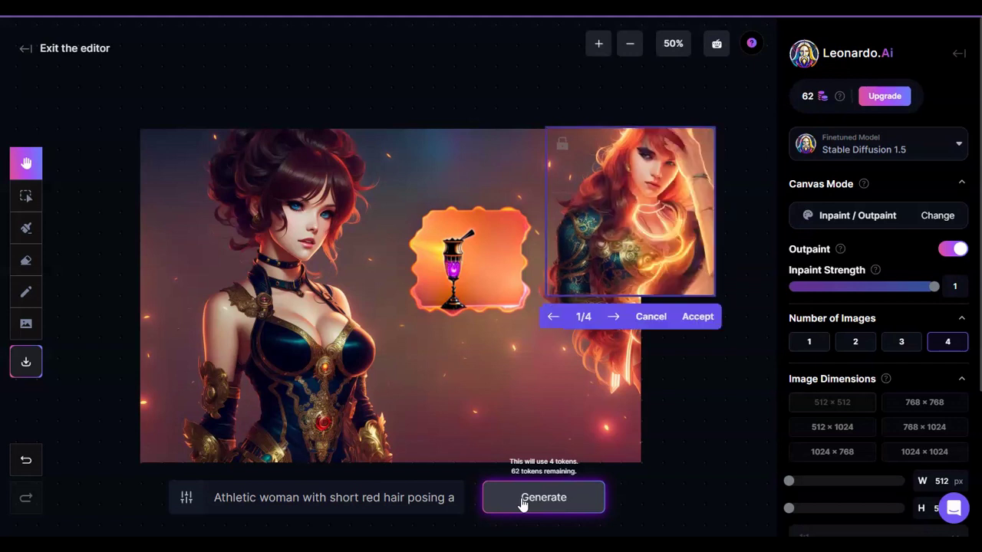
Step: Compare the four variants, accept the third, and move the generation frame down over the empty area below the extended figure
click(614, 318)
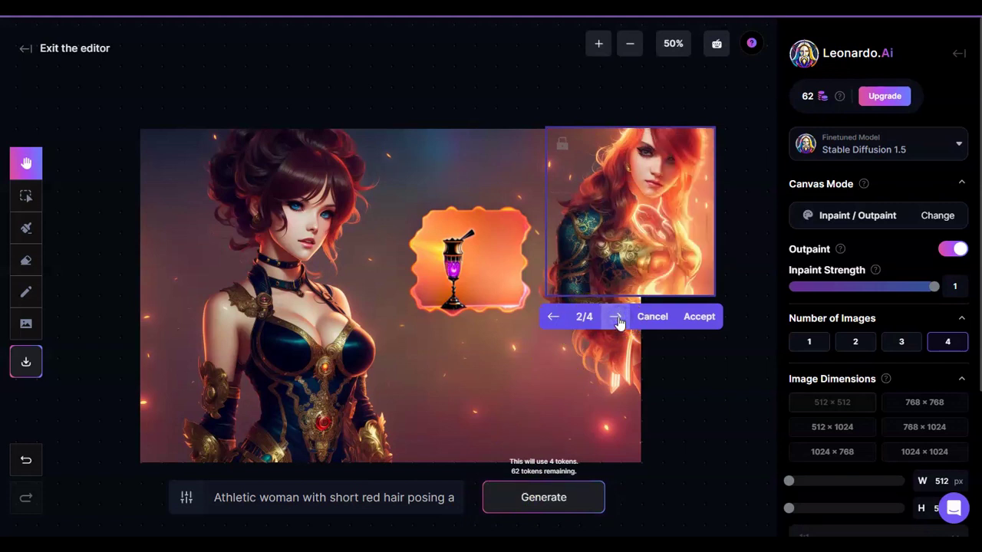
click(616, 318)
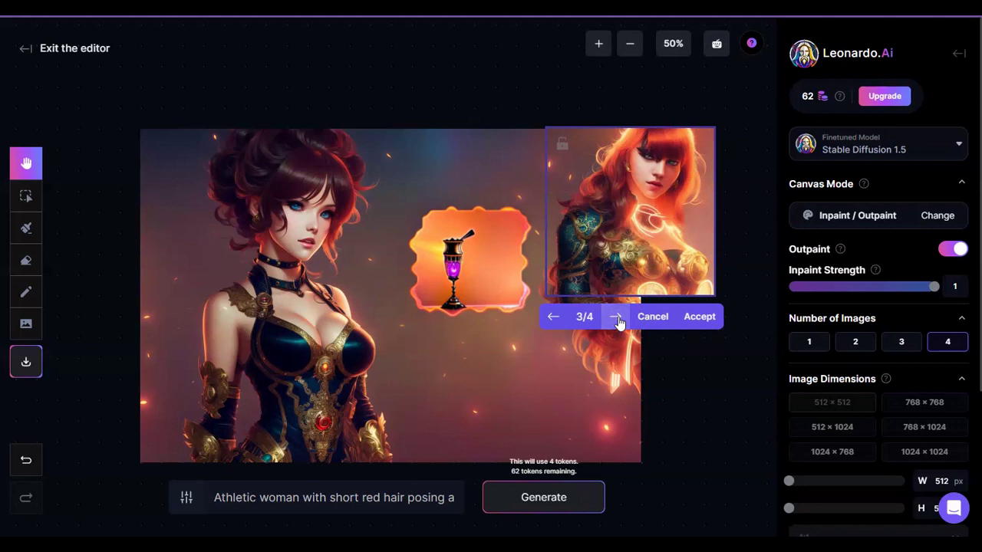
click(617, 320)
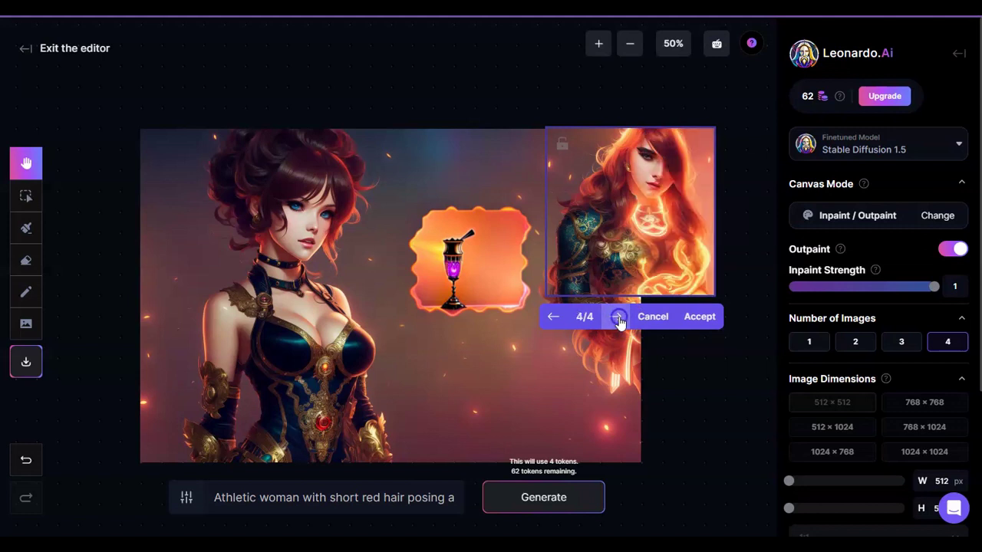
click(551, 319)
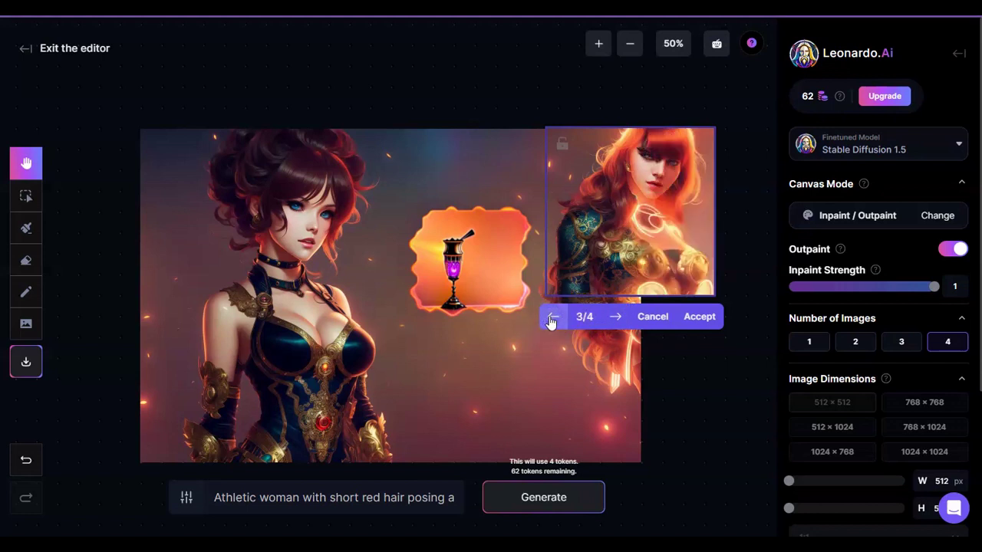
click(551, 319)
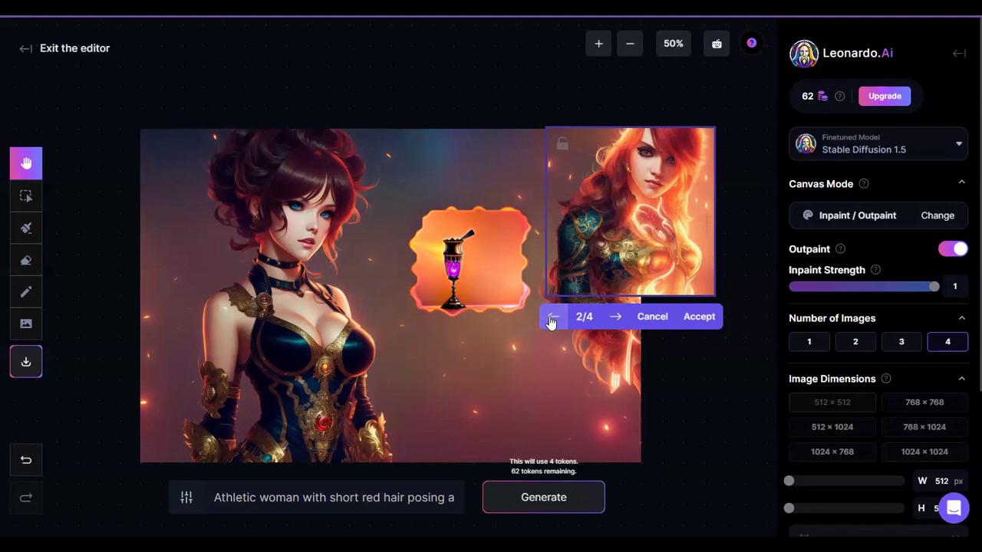
click(618, 317)
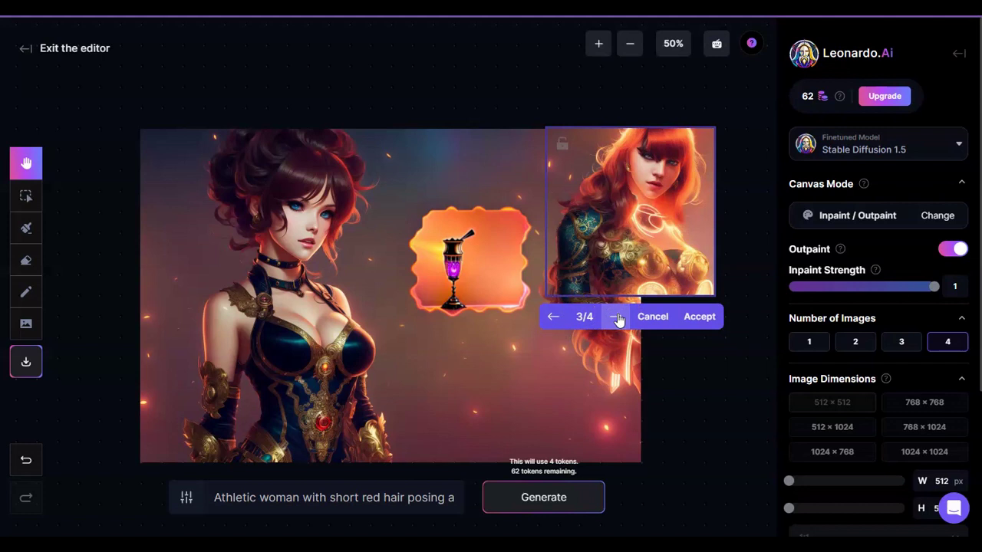
click(699, 317)
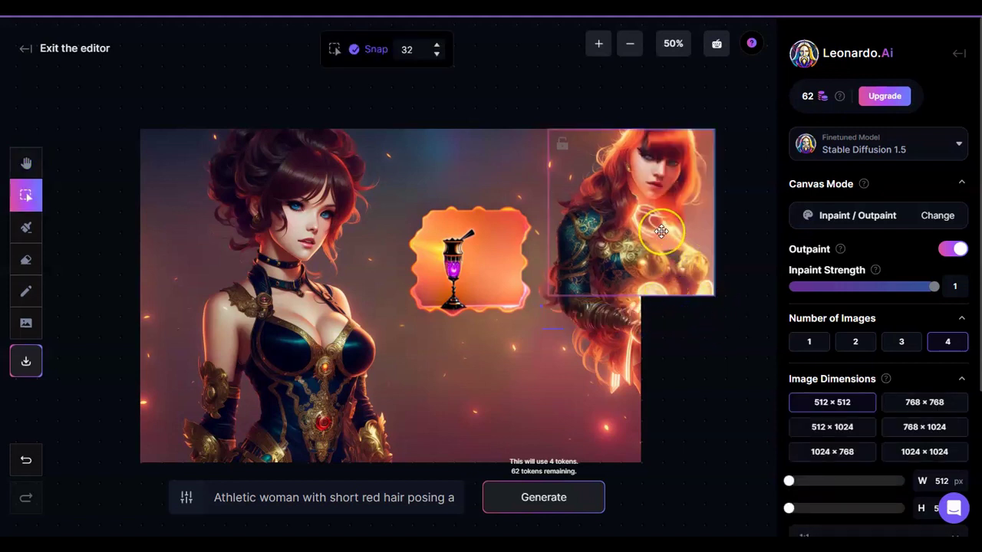
drag(661, 231, 665, 356)
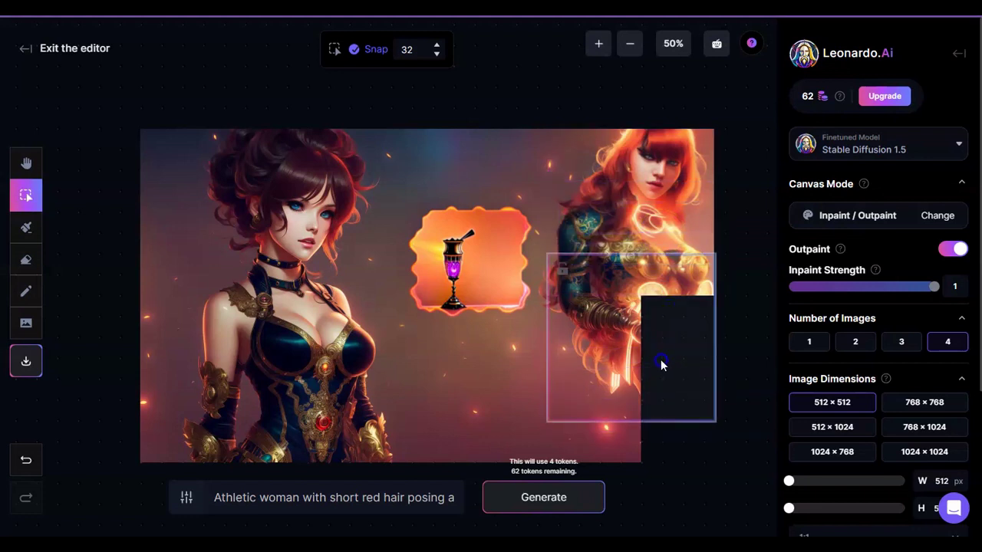
Step: Place the generation frame around the goblet and sketch a solid black (#000000) hand shape reaching it from the second figure's side
click(541, 289)
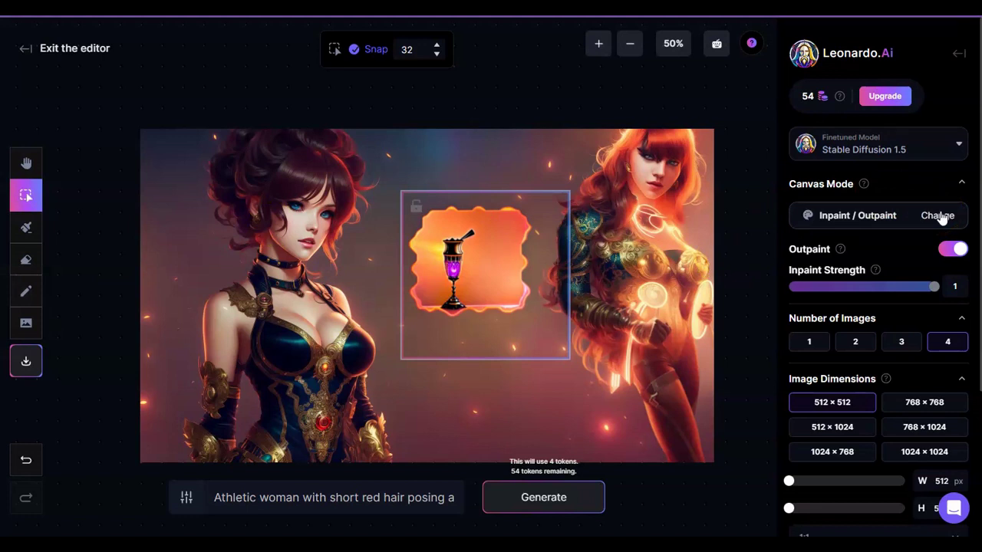
click(26, 292)
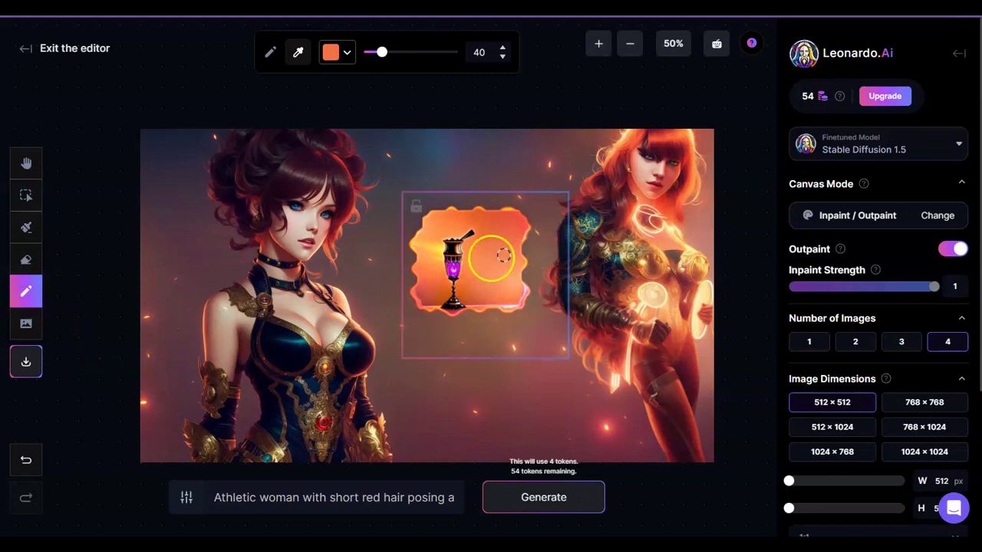
drag(471, 263, 478, 254)
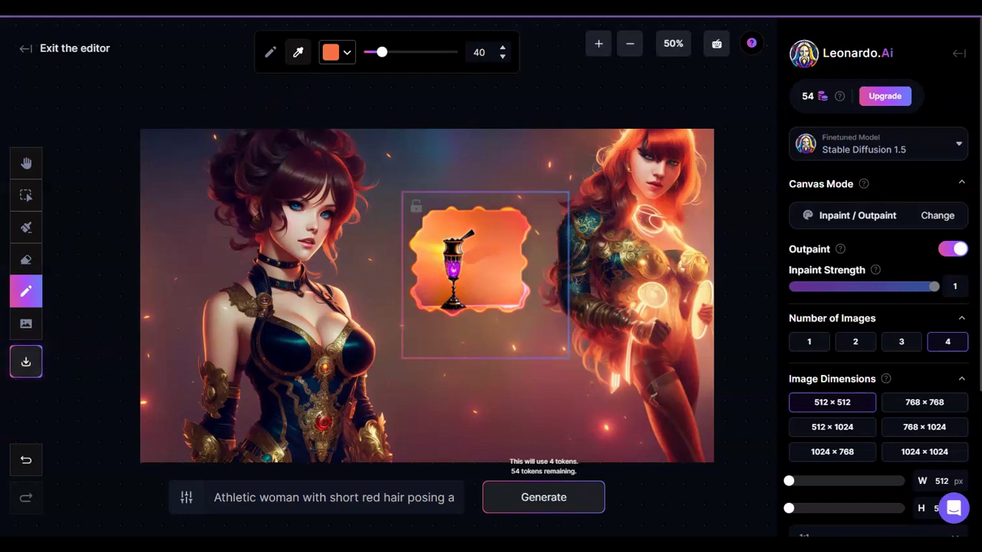
click(17, 459)
click(343, 35)
drag(391, 169, 400, 176)
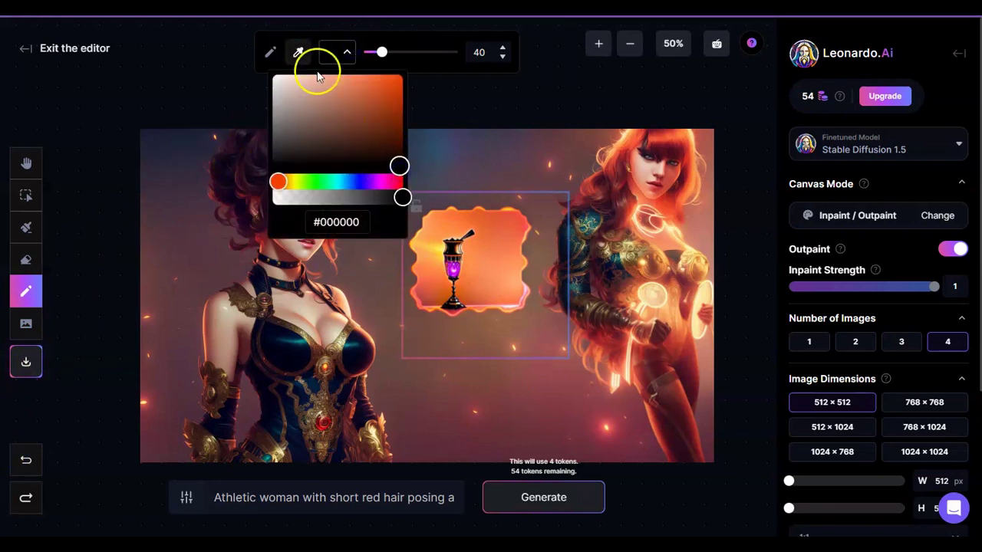
click(424, 77)
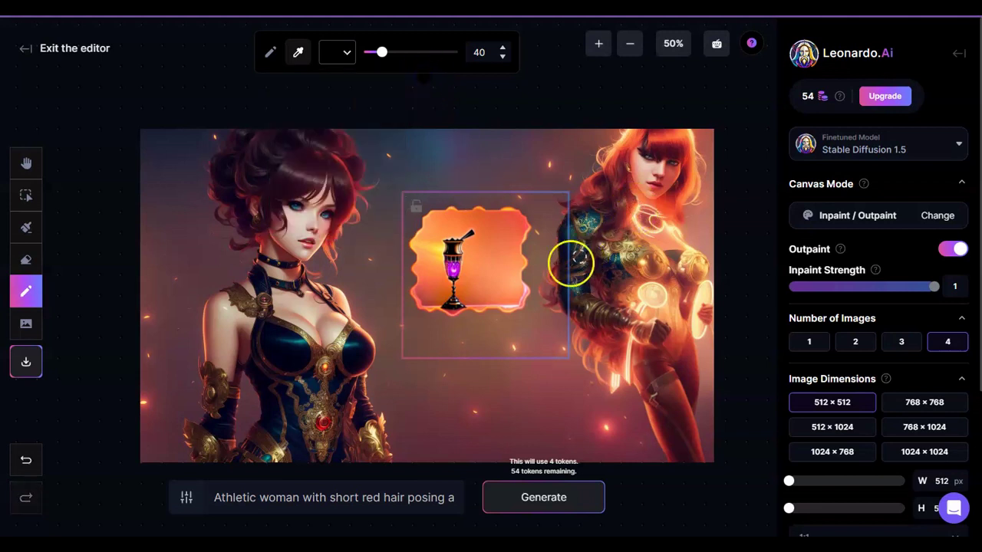
mouse_move(467, 261)
mouse_down()
mouse_move(496, 262)
mouse_move(502, 251)
mouse_move(509, 261)
mouse_move(463, 279)
mouse_move(507, 261)
mouse_move(502, 249)
mouse_move(468, 253)
mouse_move(515, 251)
mouse_up()
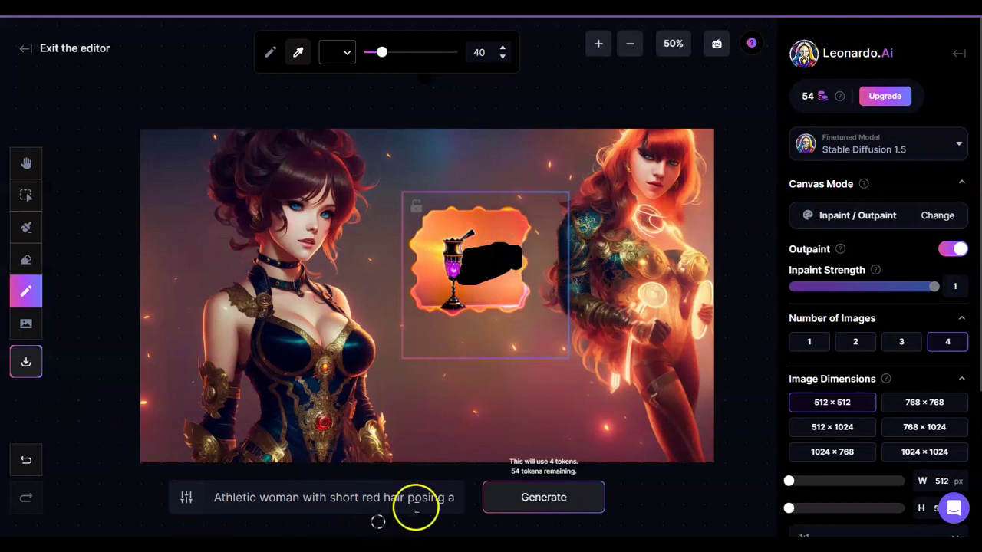
Step: Change the finetuned model to DreamShaper v7
click(440, 502)
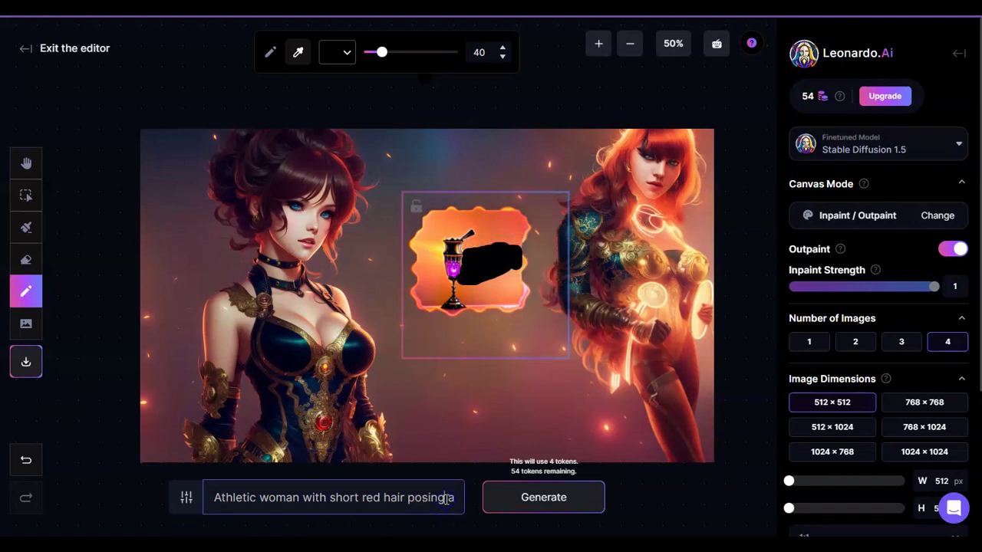
click(956, 145)
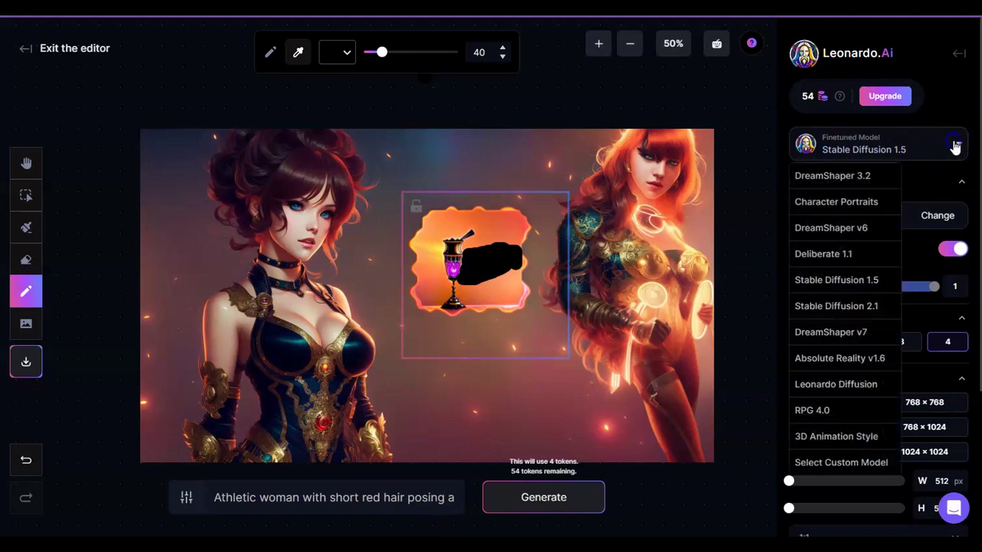
click(833, 332)
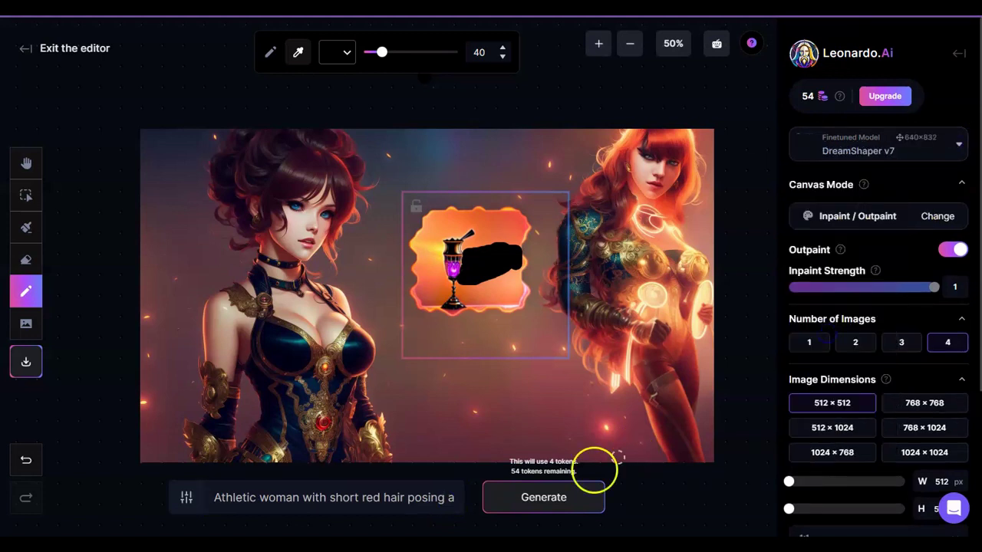
Step: Replace the prompt's text before ", full body" with "hand reaching for the goblet"
click(218, 500)
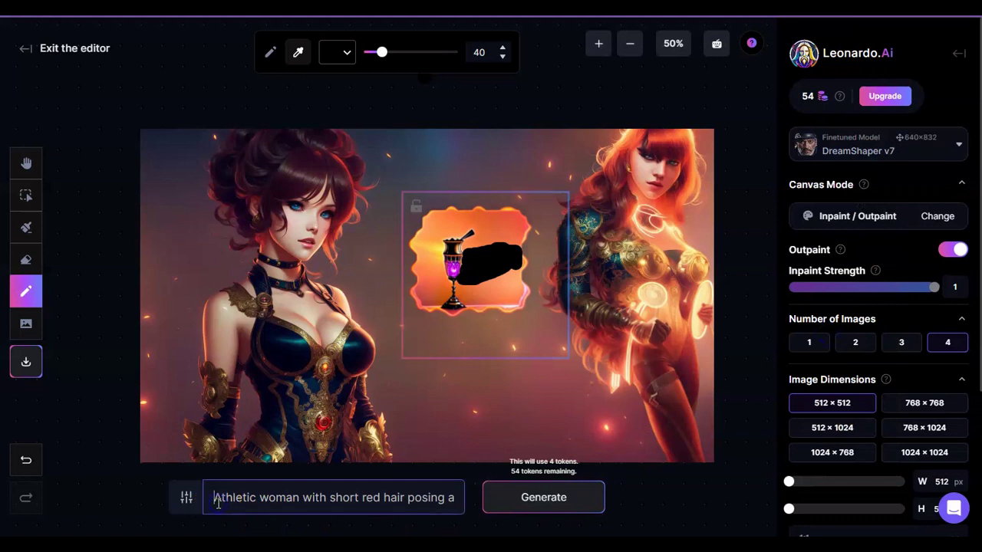
key(Right)
key(Right)
key(Right)
key(Right)
key(Right)
key(Right)
key(Right)
key(Right)
key(Right)
key(Right)
key(Right)
key(Right)
key(Right)
key(Right)
key(Right)
key(Right)
key(Right)
key(Right)
key(Right)
key(Right)
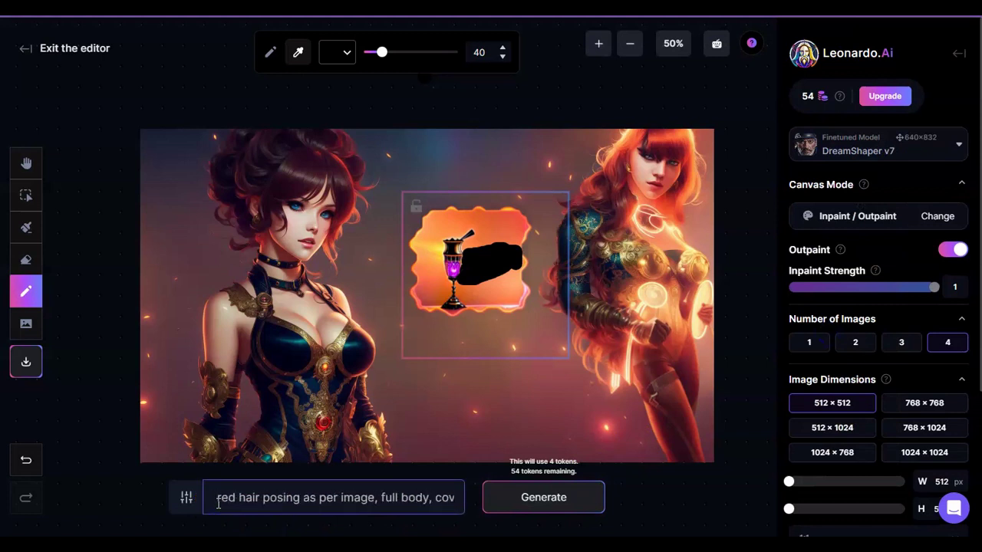
key(Right)
key(Right)
key(Right)
key(Right)
key(Right)
key(Right)
key(Right)
key(Right)
key(Right)
key(Right)
key(Right)
key(Right)
key(Right)
key(Right)
key(Right)
key(Right)
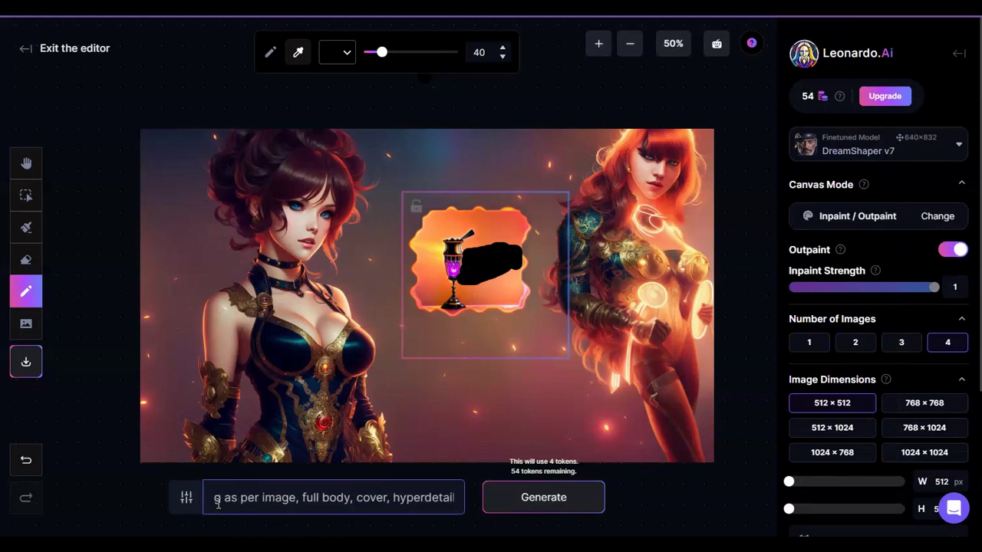
key(Right)
key(Right)
key(Right)
key(Right)
key(Right)
key(Right)
key(Right)
key(Right)
key(Right)
key(Right)
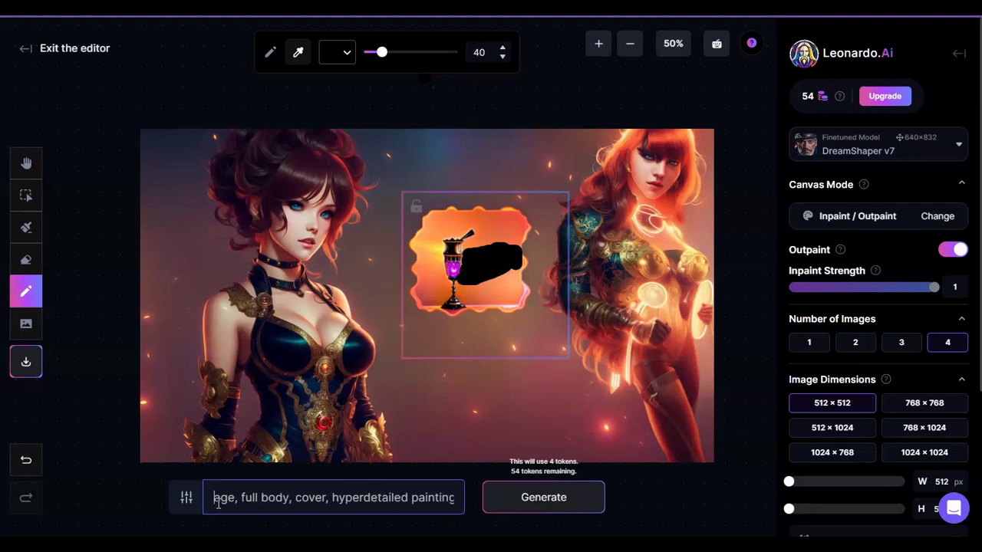
key(Right)
key(Right)
key(Right)
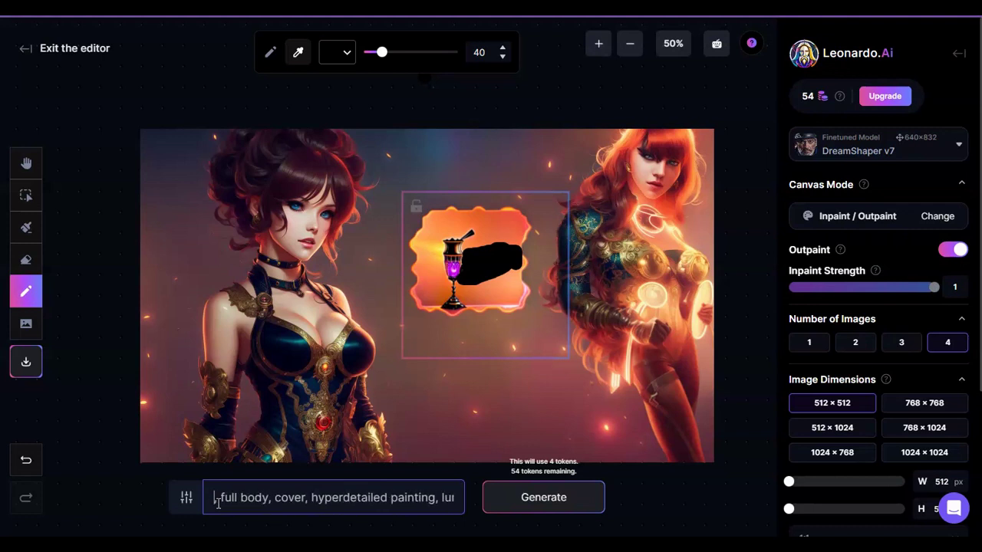
key(Home)
key(Right)
key(Right)
key(Right)
key(Right)
text(rea)
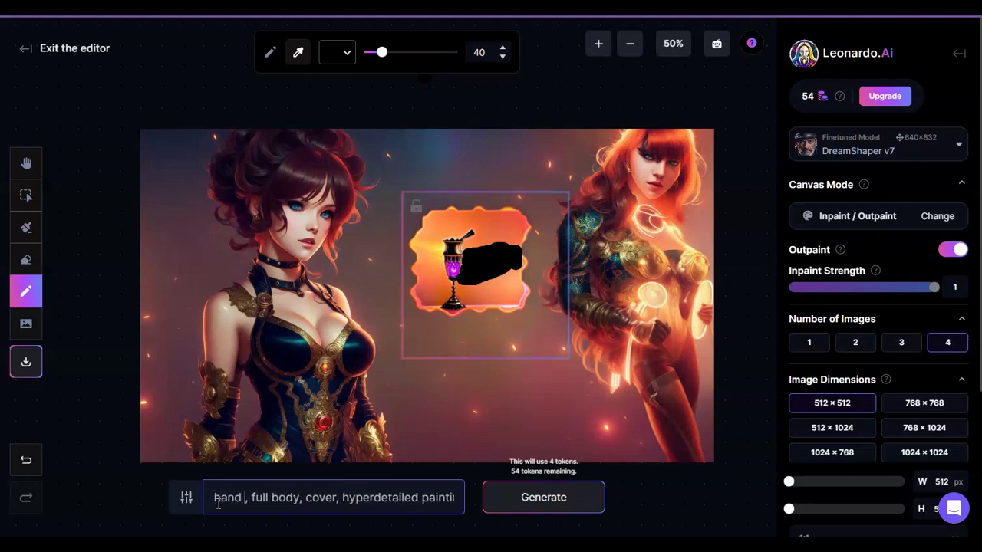
text(ching fro)
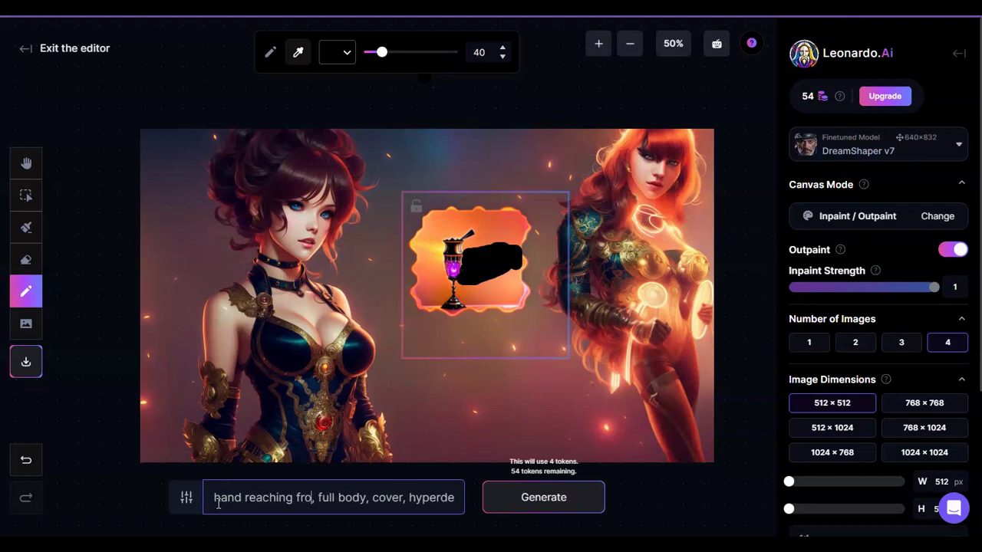
key(BackSpace)
key(BackSpace)
text(or the )
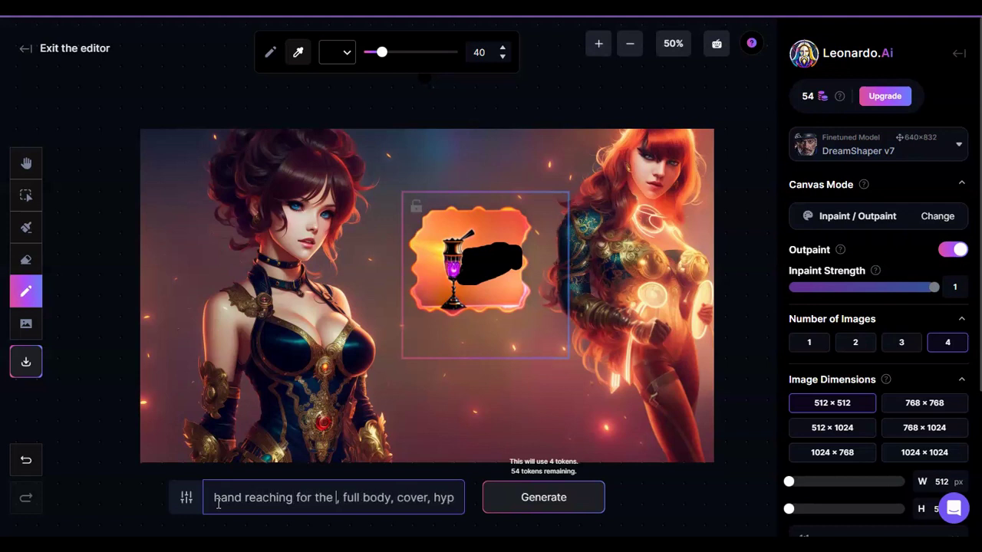
text(gob)
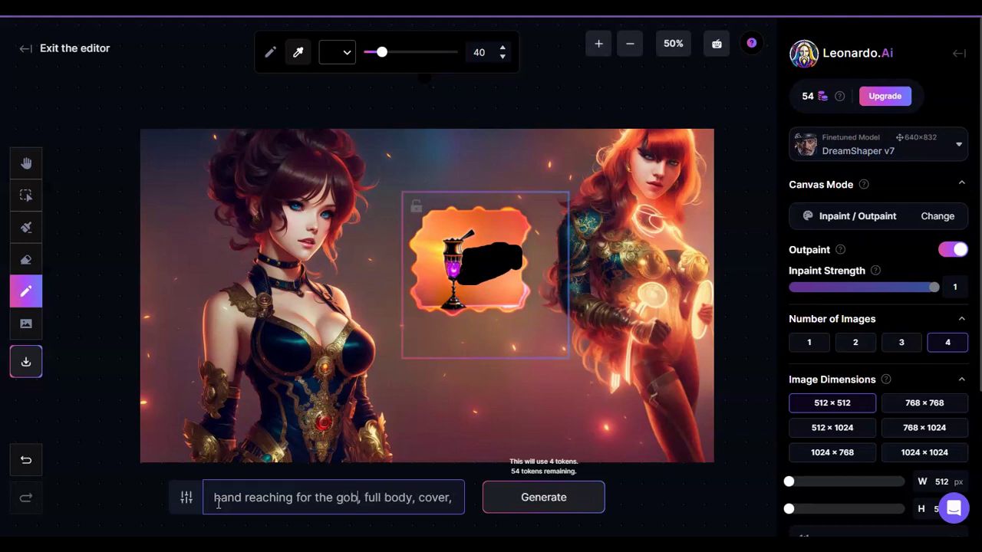
text(let)
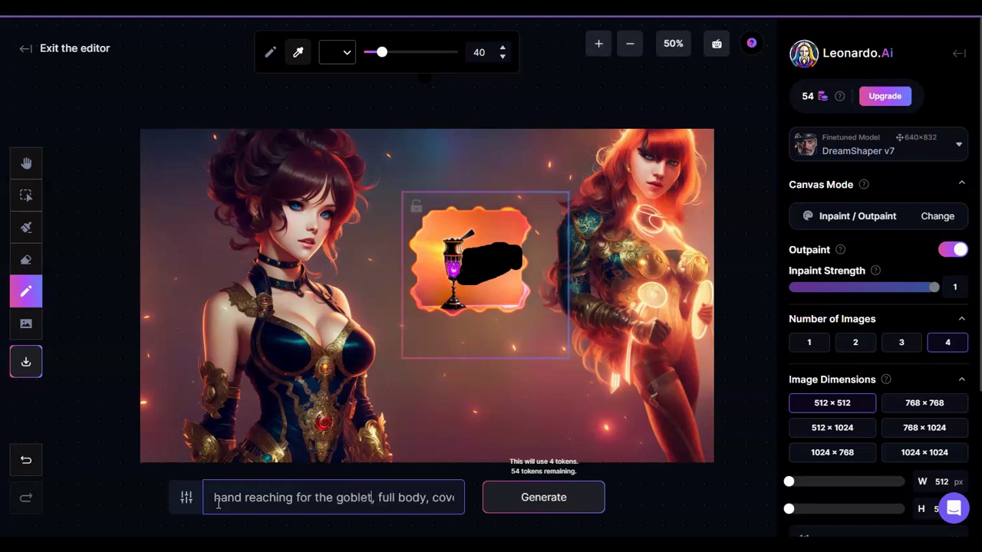
Step: Generate four variants of the hand reaching for the goblet and go through them up to the fourth
click(517, 499)
click(524, 497)
click(559, 499)
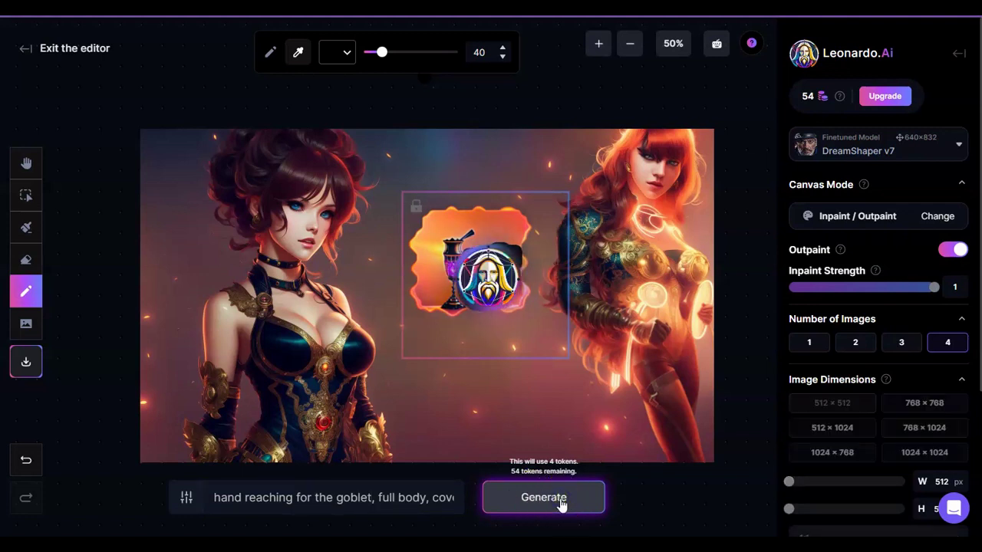
key(h)
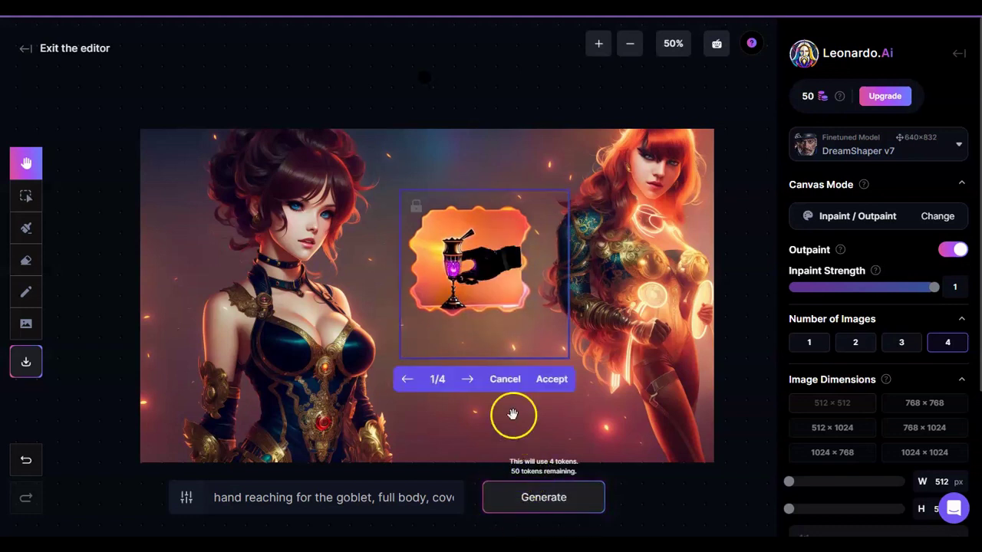
click(469, 379)
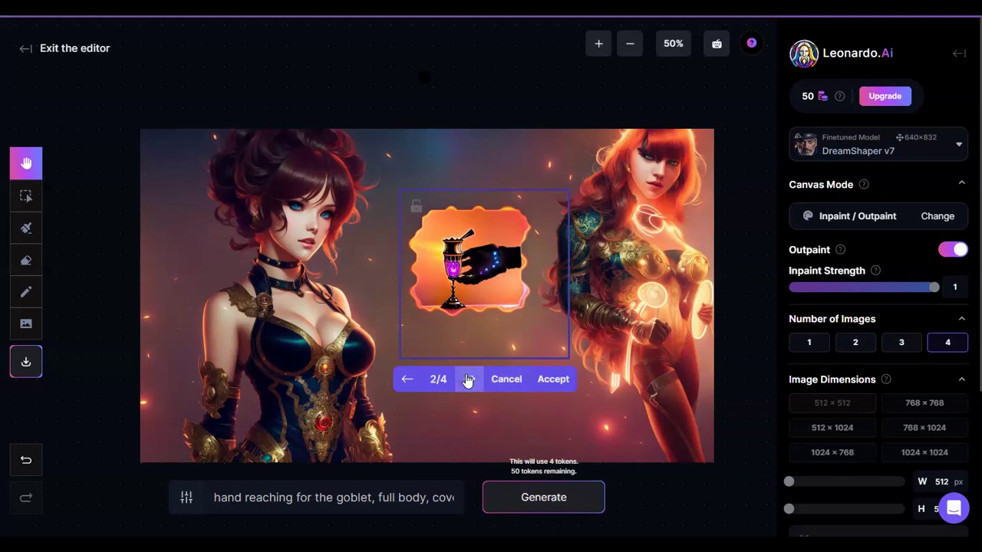
click(468, 379)
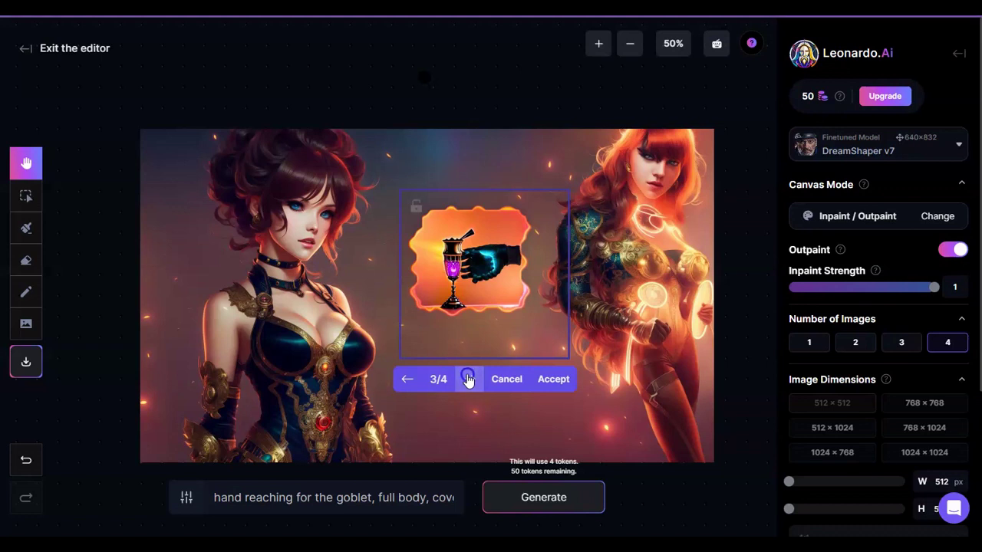
click(468, 379)
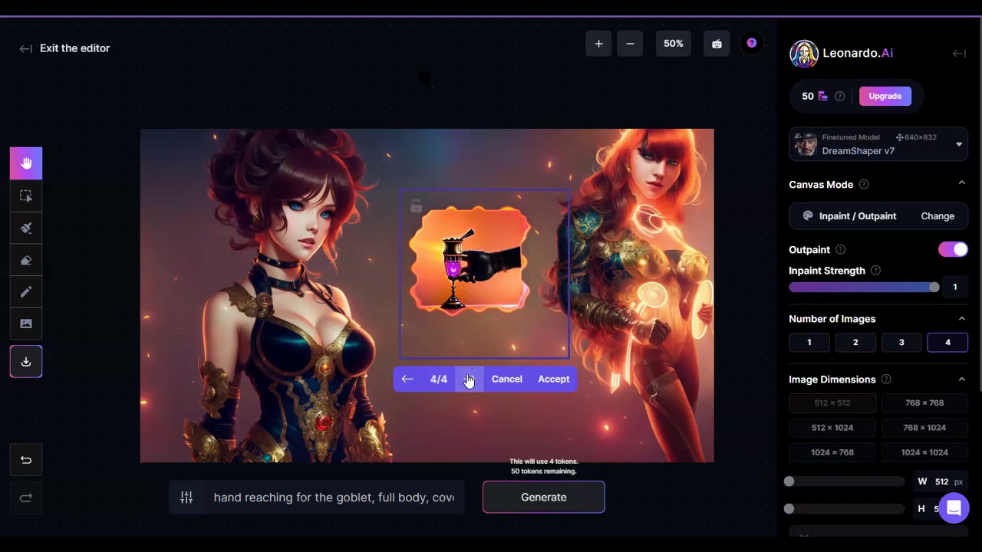